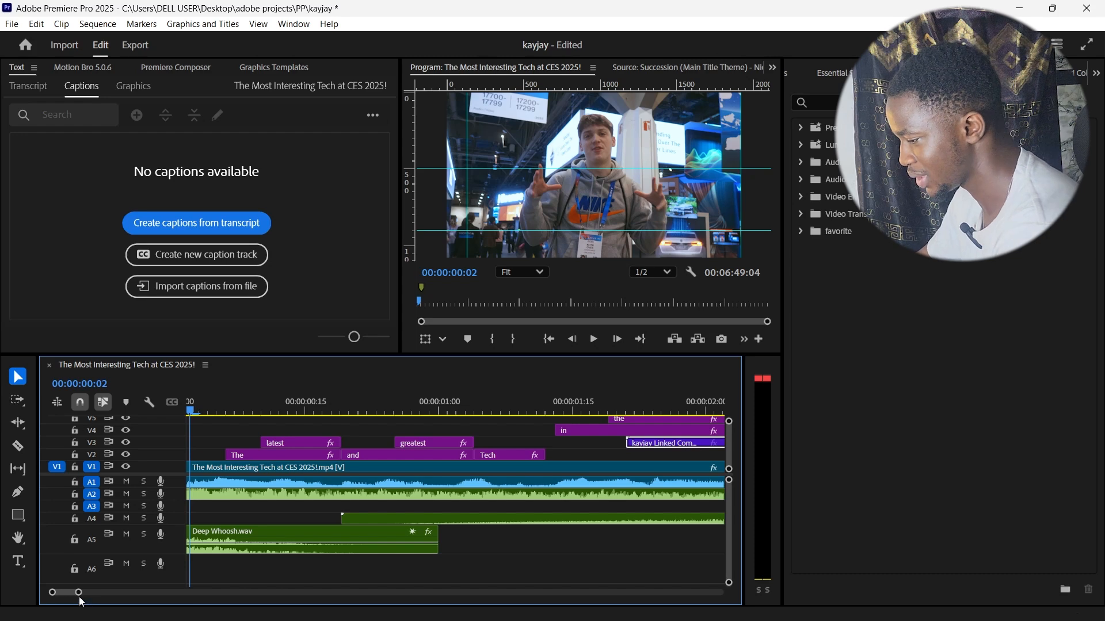
Step: Move the playhead through the opening titles to 00:00:01:25, over the rendered cut-out clip on V3
drag(78, 596, 151, 594)
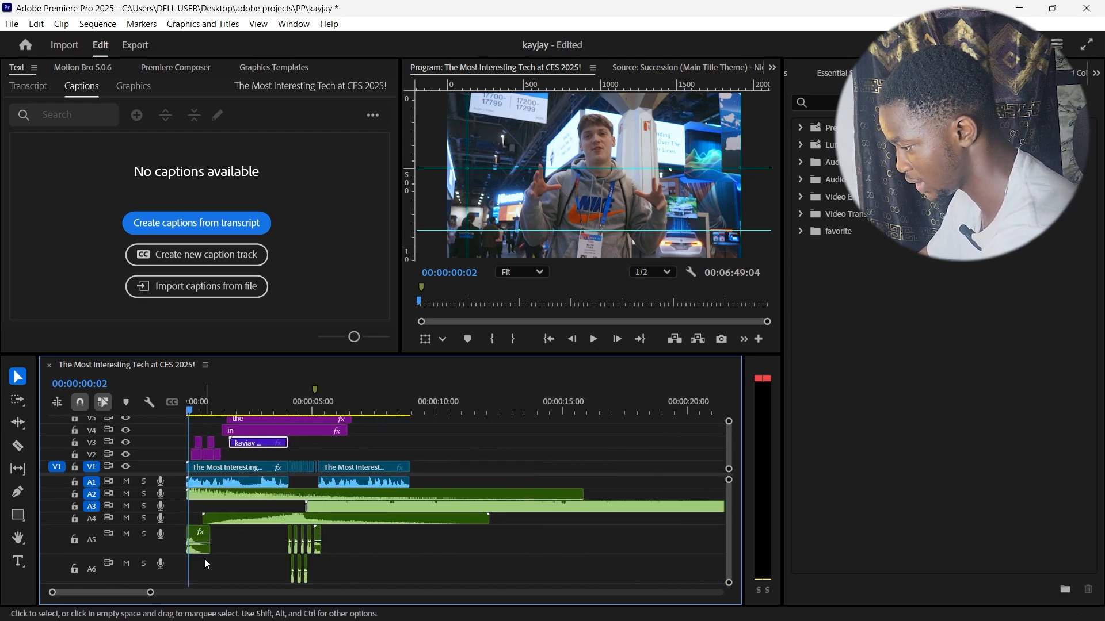
drag(153, 597, 115, 594)
drag(213, 415, 317, 436)
scroll(485, 472, right, 5)
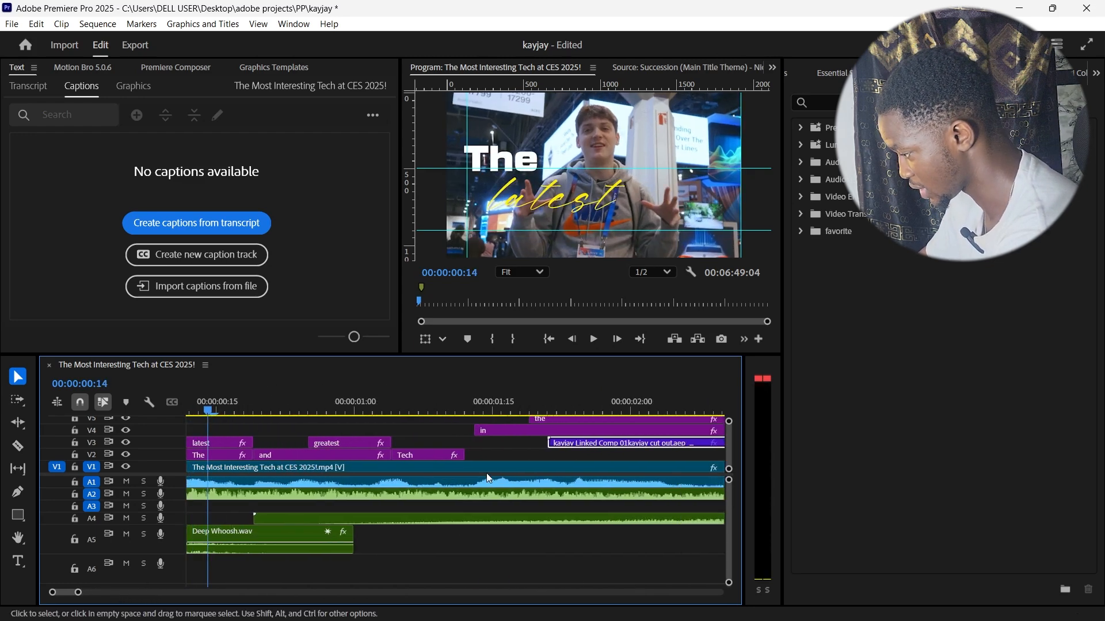
click(386, 412)
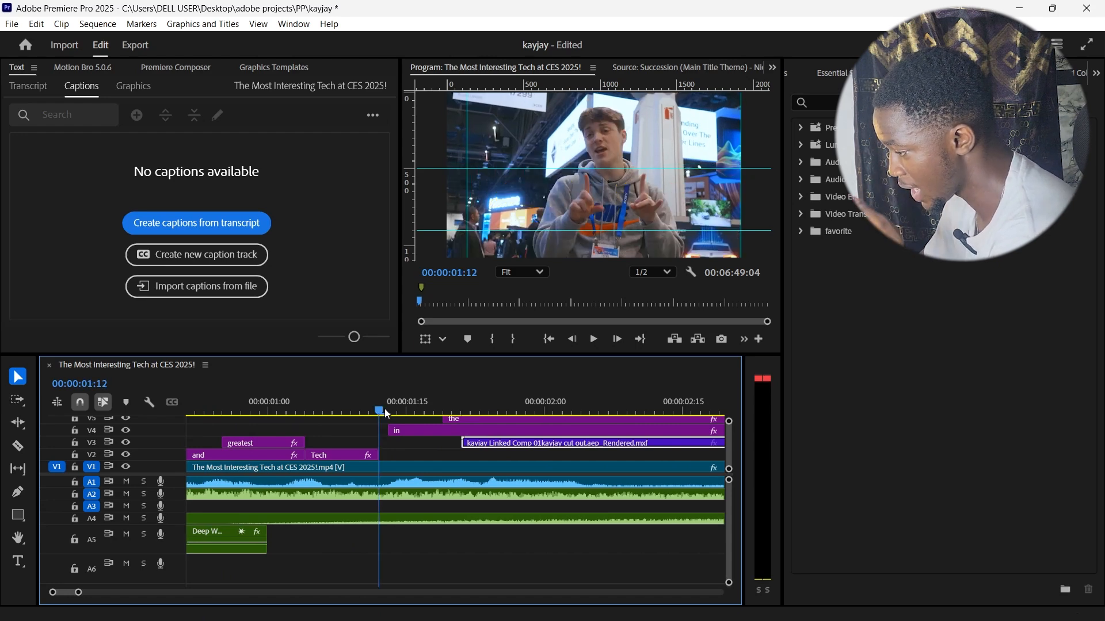
drag(384, 409, 500, 431)
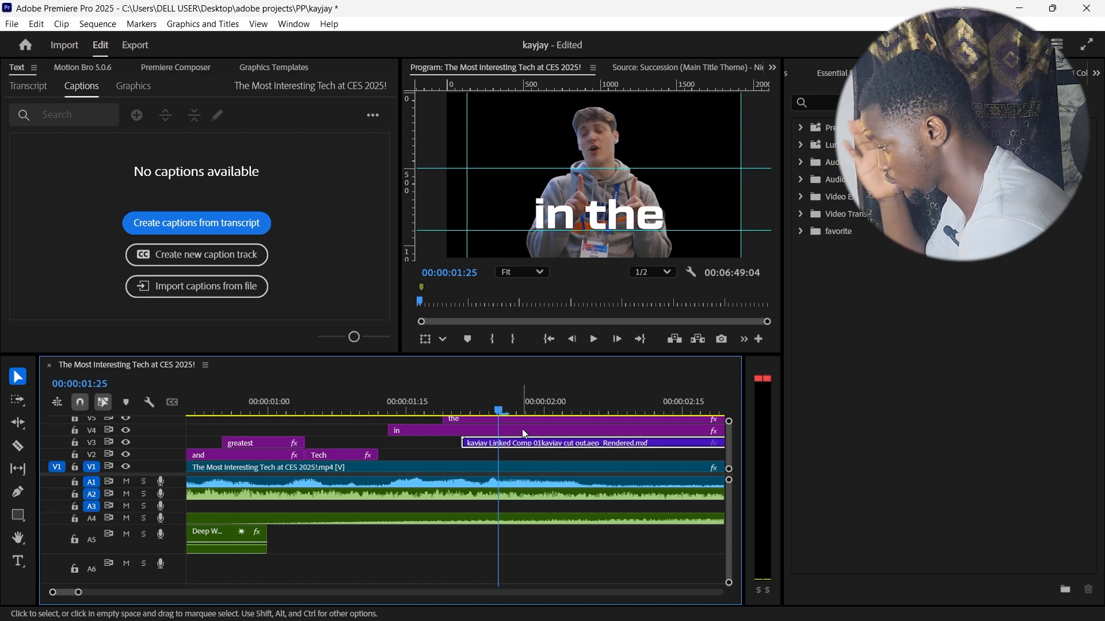
Step: Find the Color Key effect and apply it to the rendered cut-out clip on V3
click(863, 103)
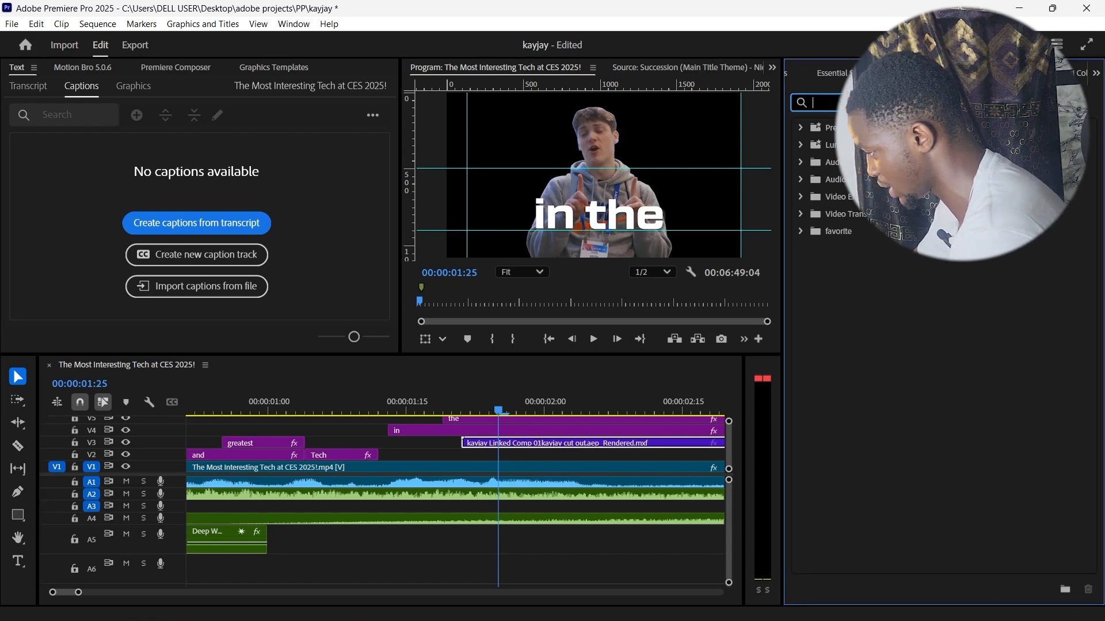
text(colo)
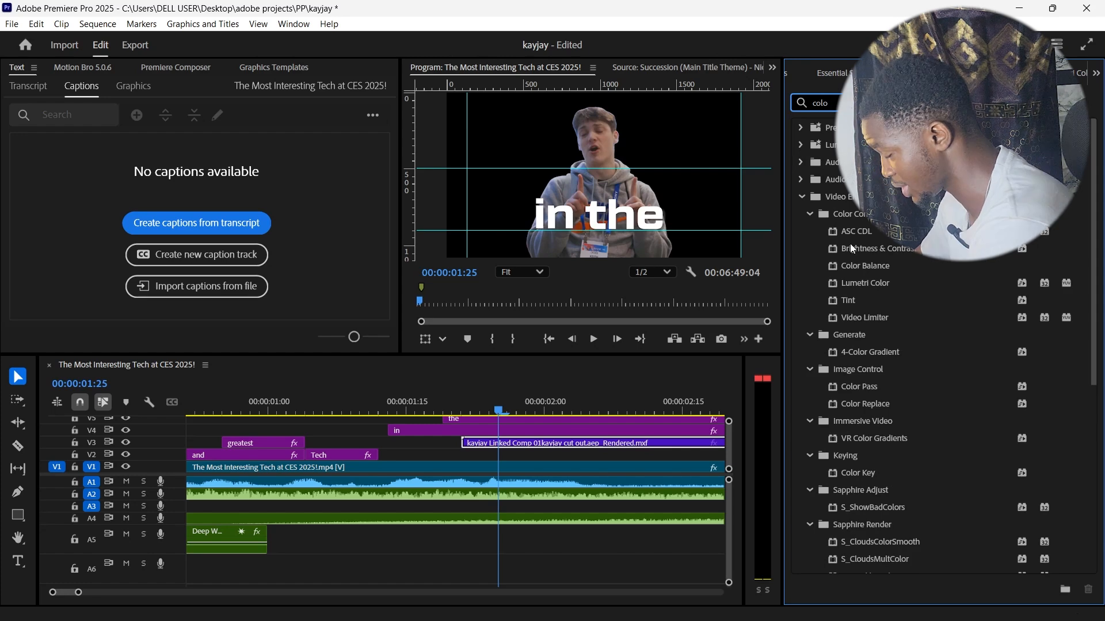
text(r ke)
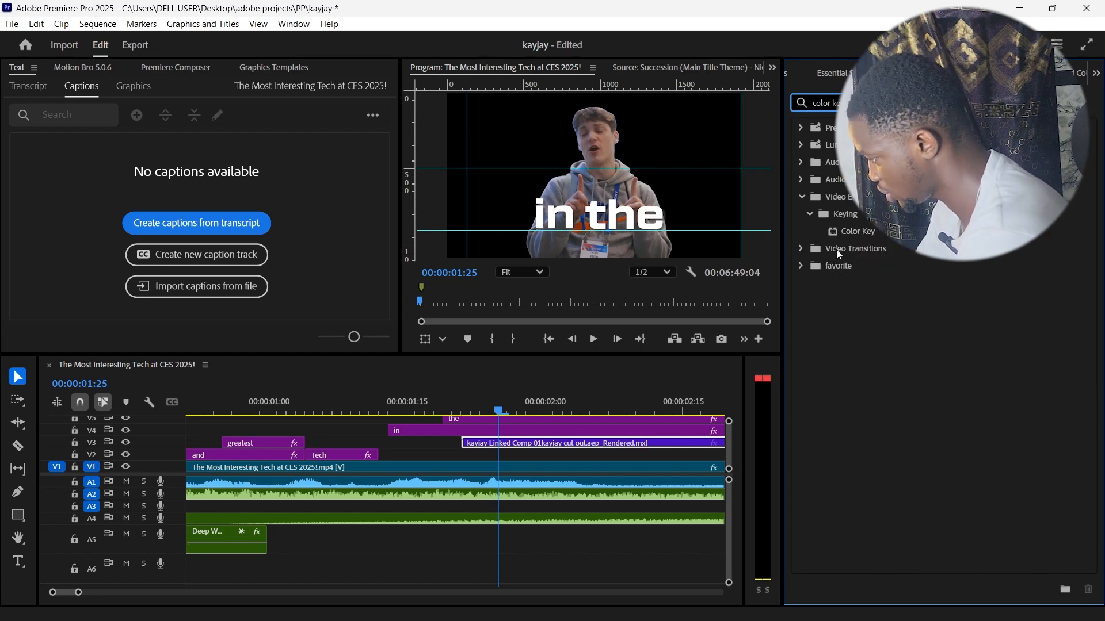
click(881, 233)
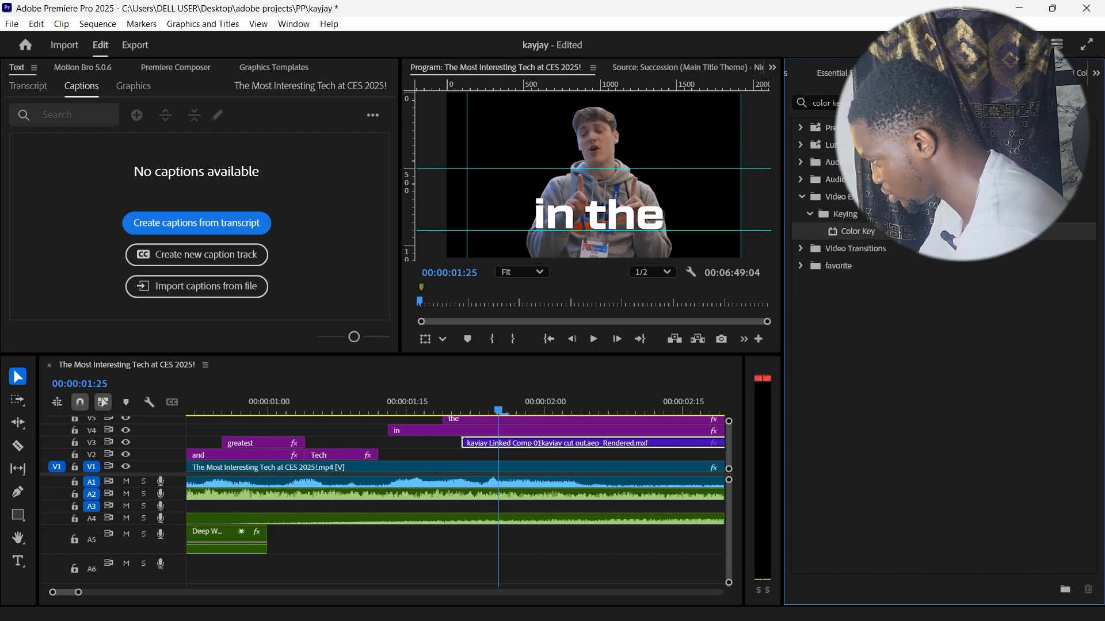
drag(879, 230, 581, 446)
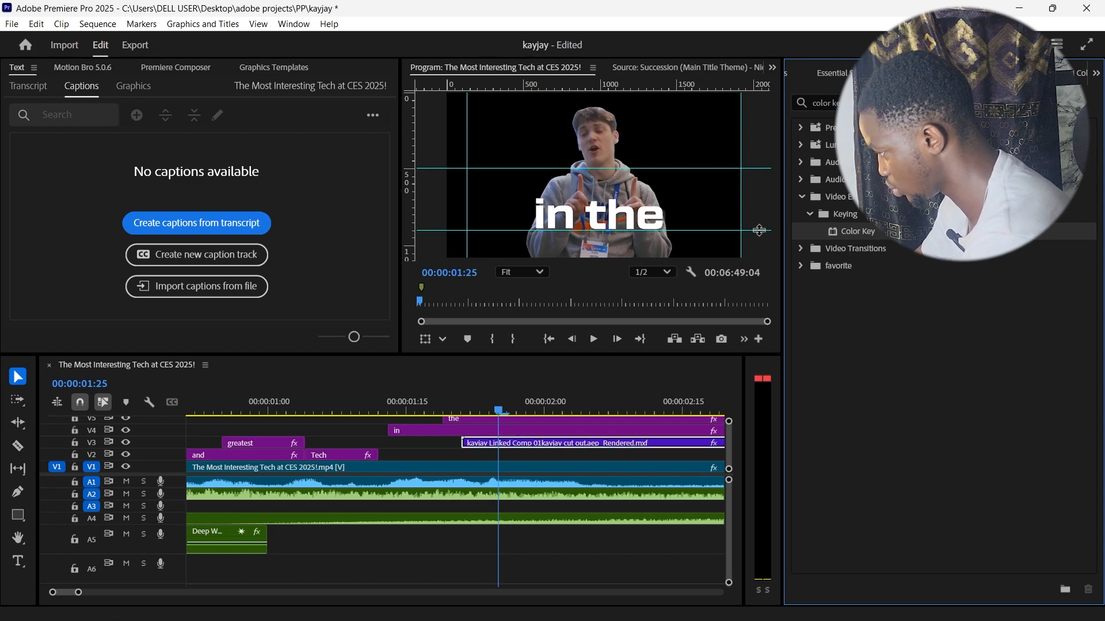
Step: Key out the cut-out clip's black background by sampling it as Key Color, with Color Tolerance 3 and Edge Thin 1
click(932, 73)
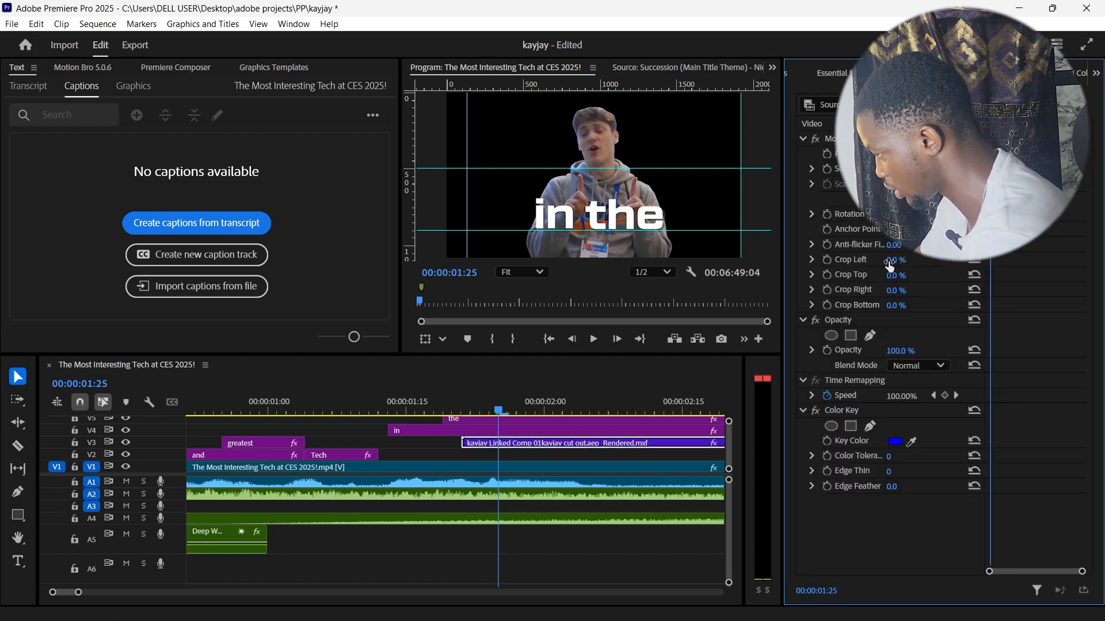
click(895, 441)
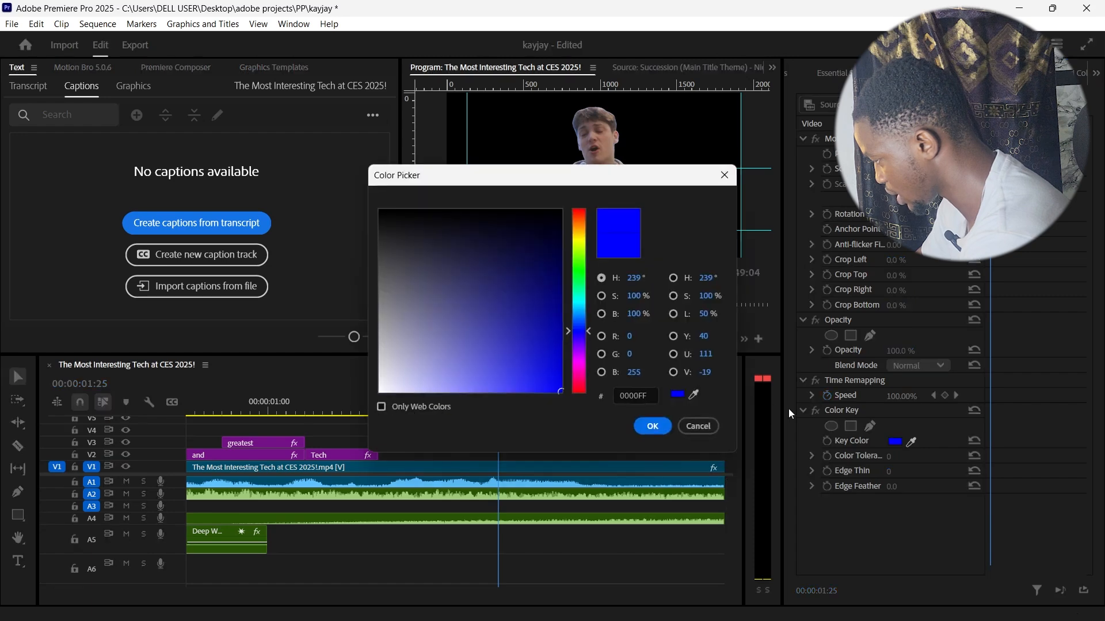
click(454, 262)
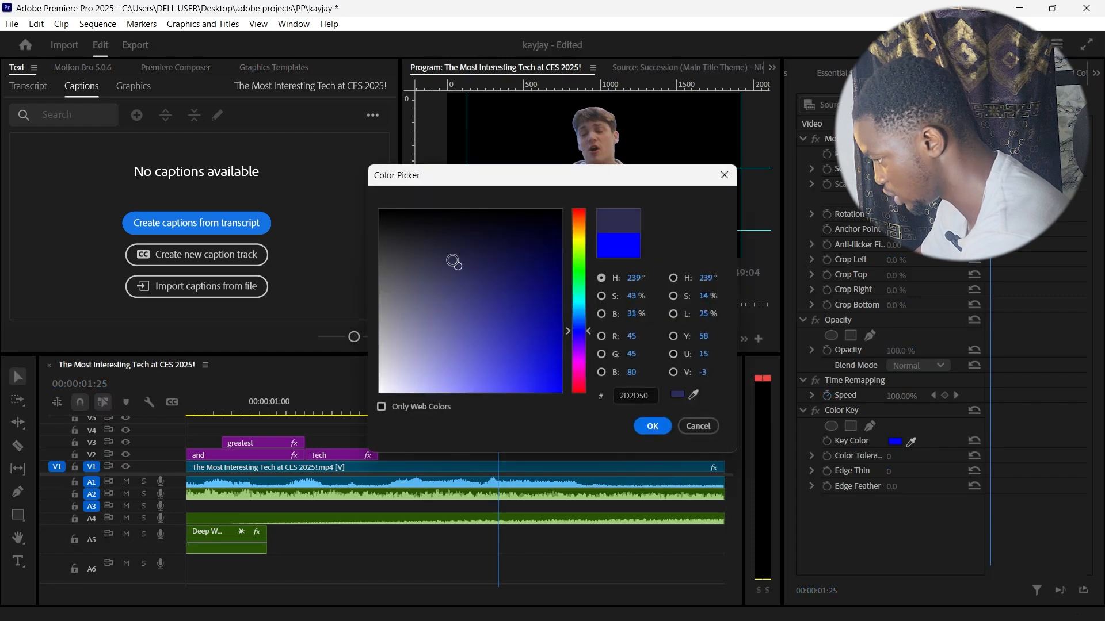
click(652, 426)
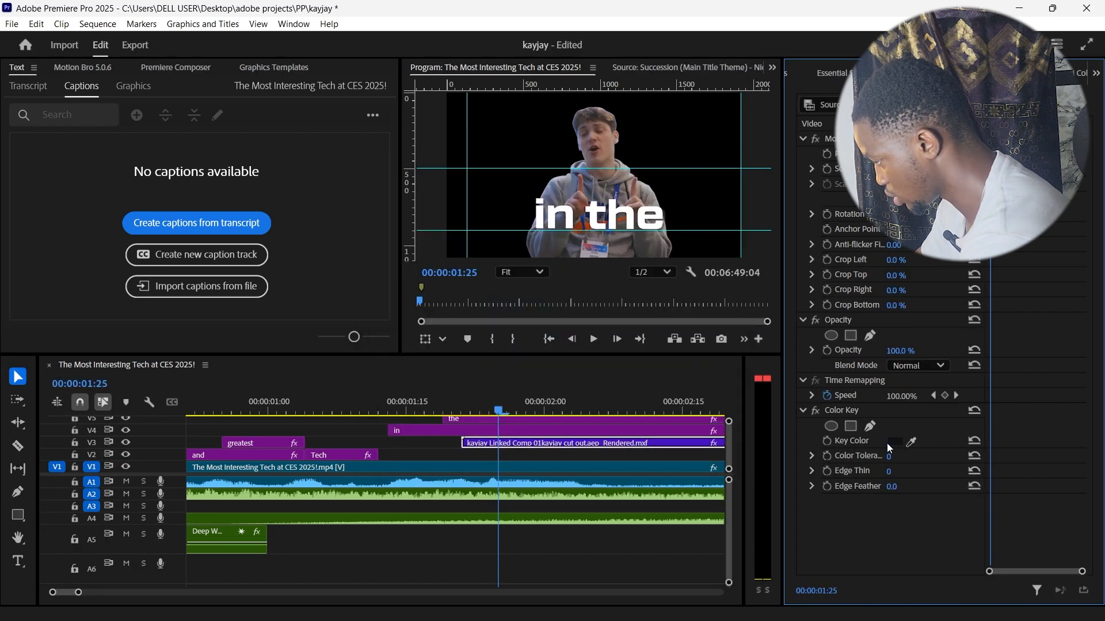
click(502, 140)
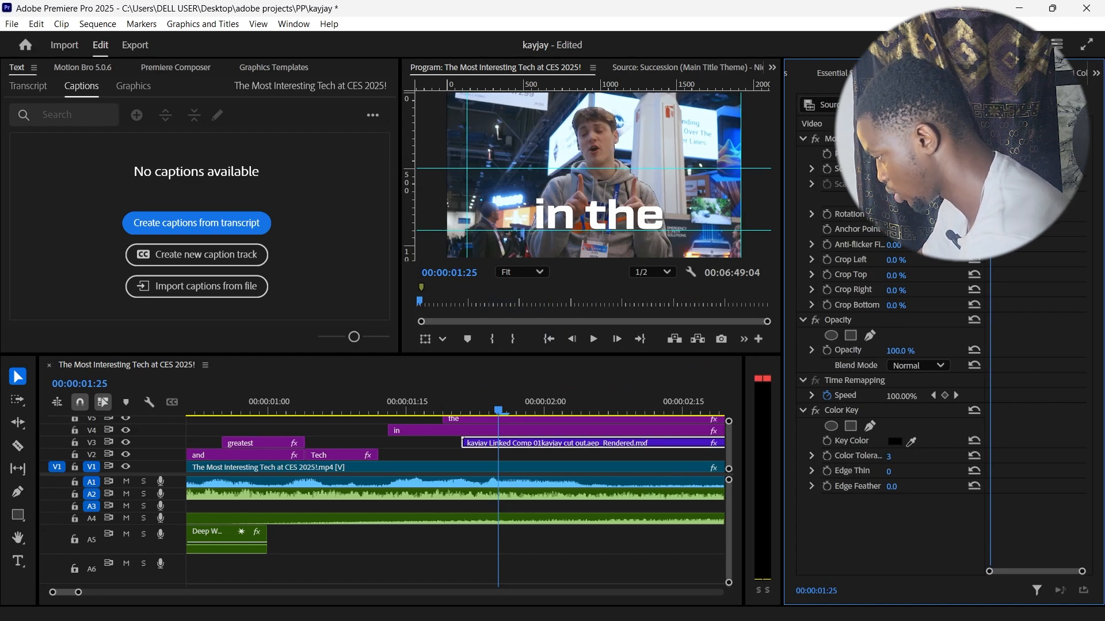
drag(890, 460, 899, 475)
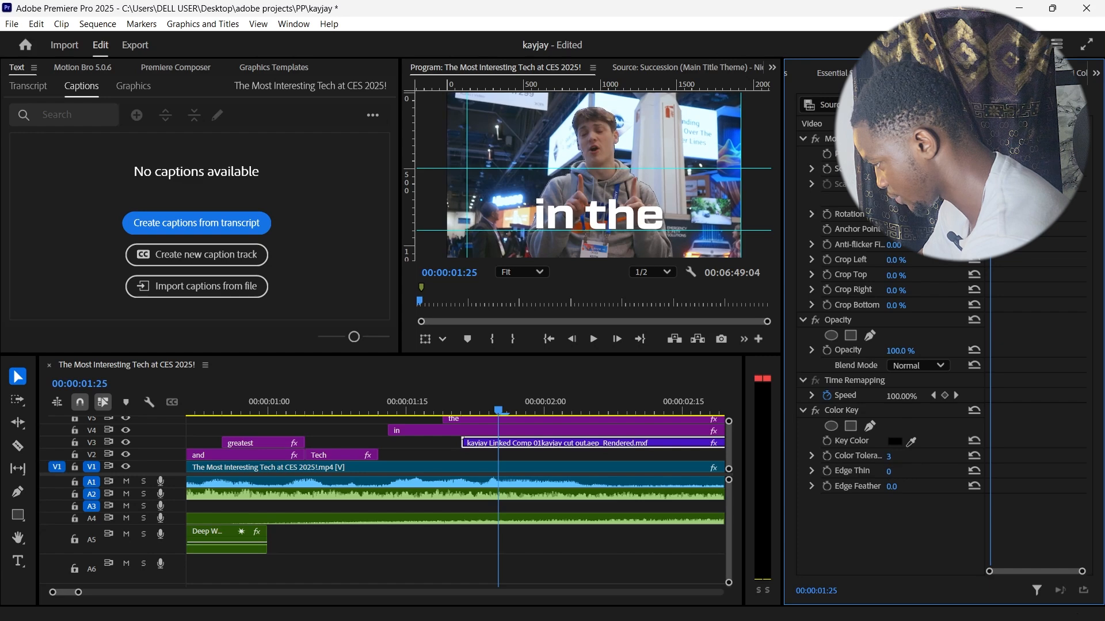
Step: Add a text layer reading "word" in the upper part of the frame at 00:00:01:23
mouse_move(499, 414)
mouse_down()
mouse_move(474, 405)
mouse_move(485, 398)
mouse_up()
scroll(489, 440, up, 1)
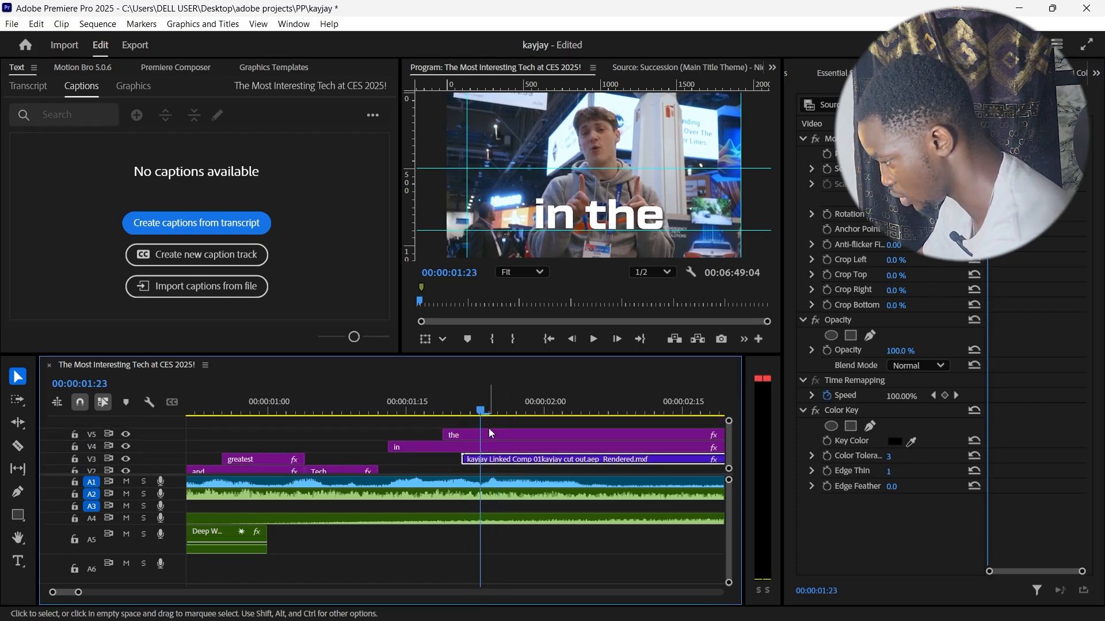
click(488, 428)
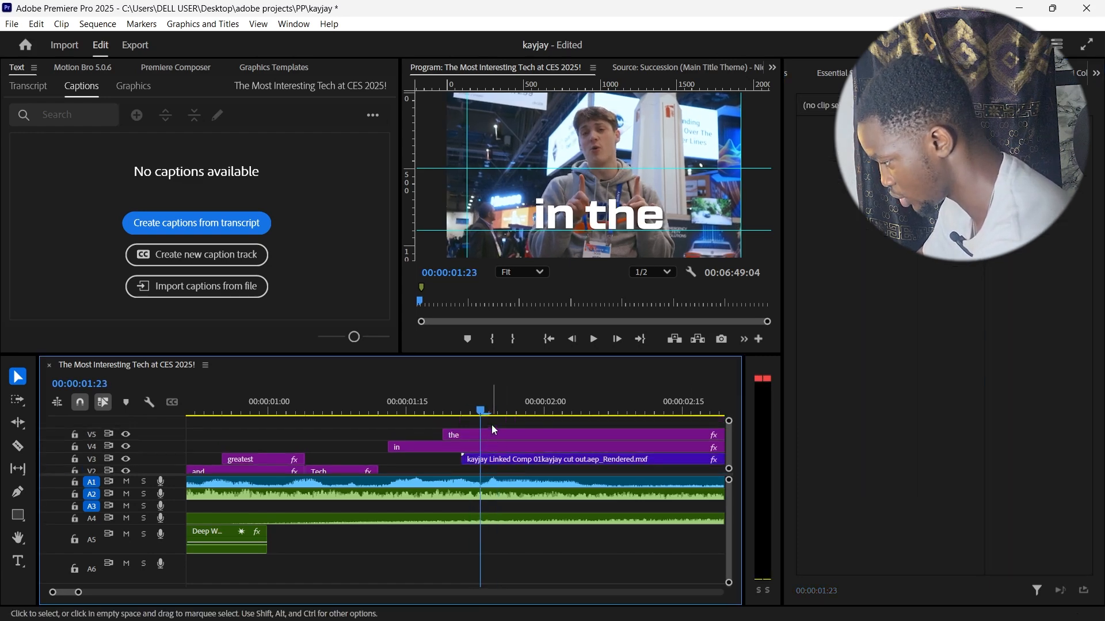
click(18, 561)
click(527, 151)
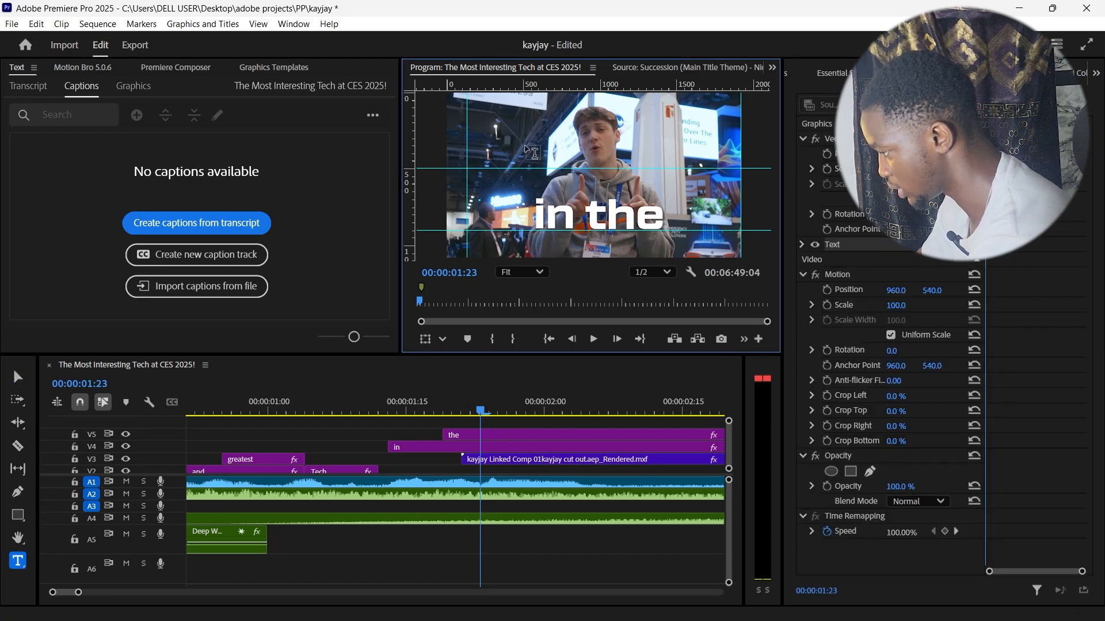
text(wor)
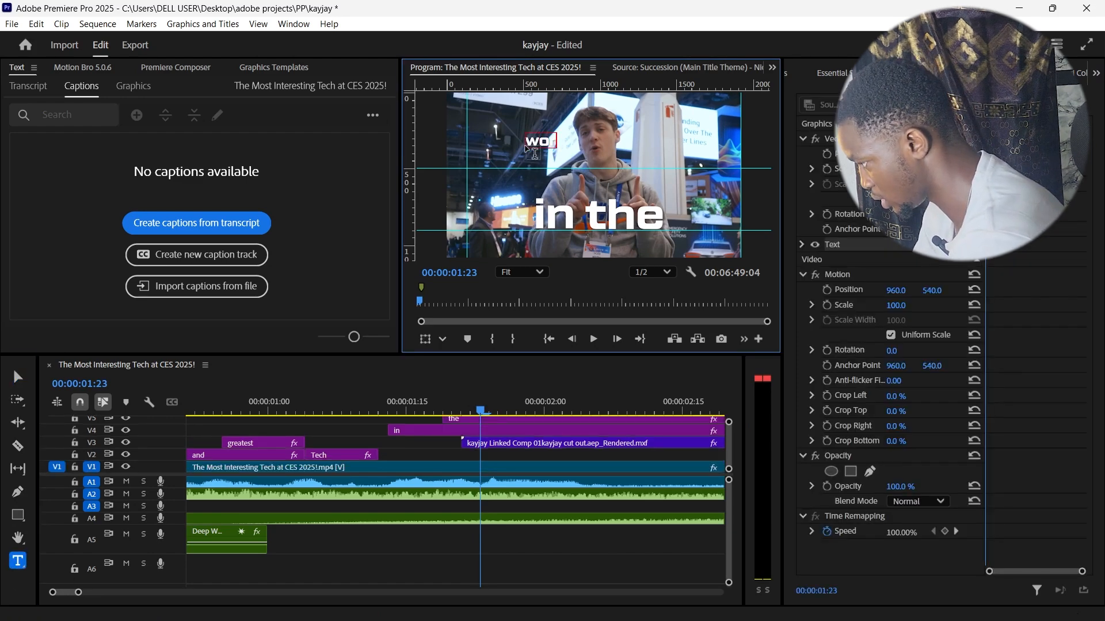
text(d)
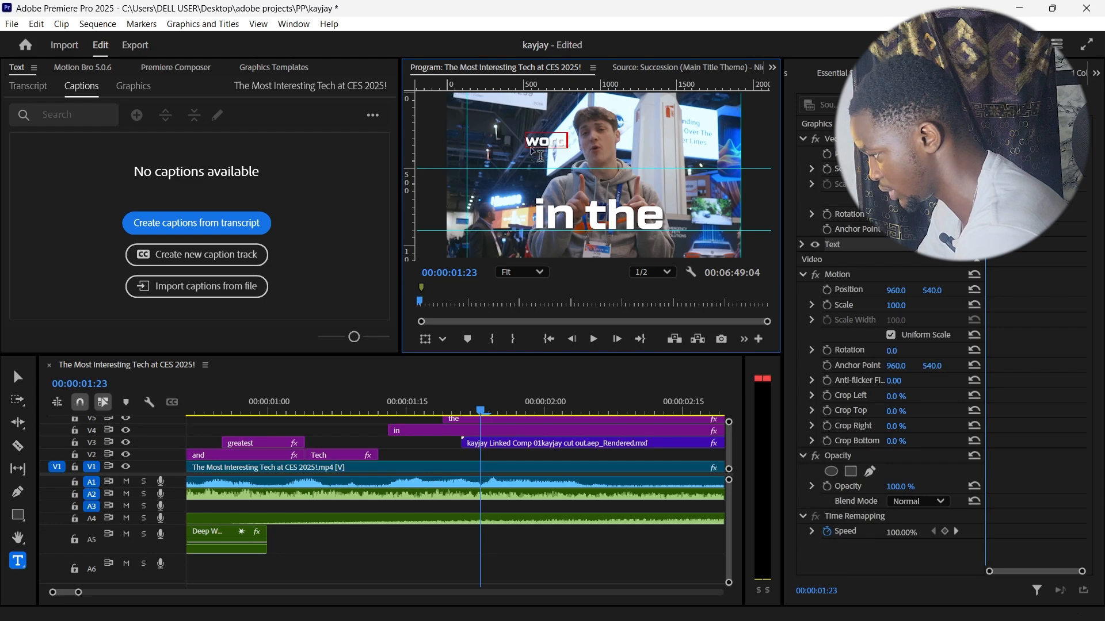
click(19, 384)
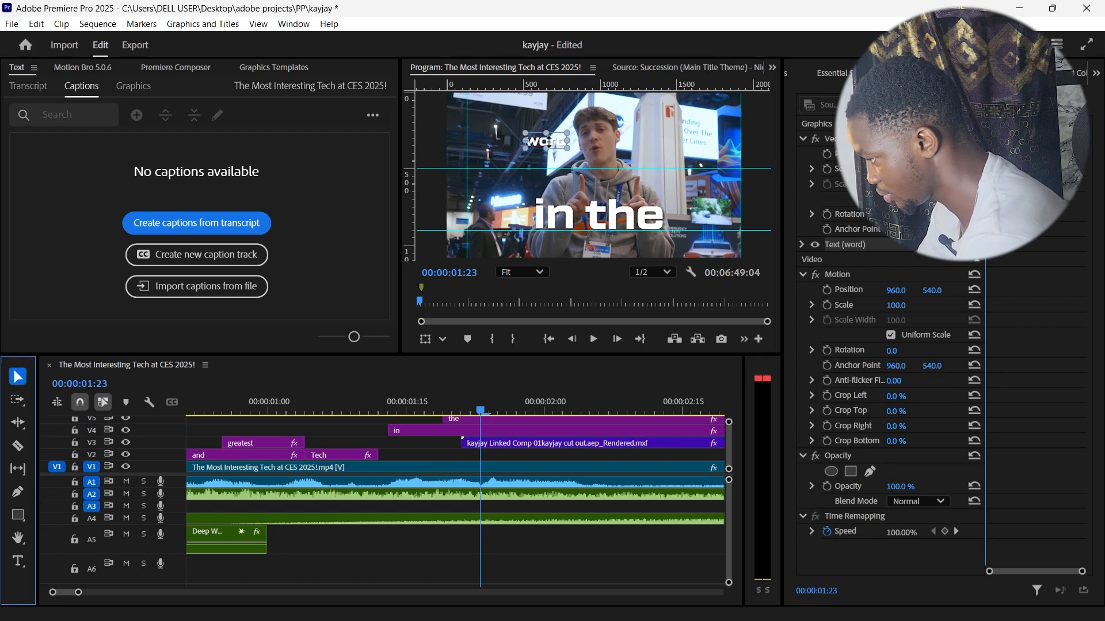
Step: Set the new title's Tactic Sans font style to Black and its font size to 293
double_click(550, 141)
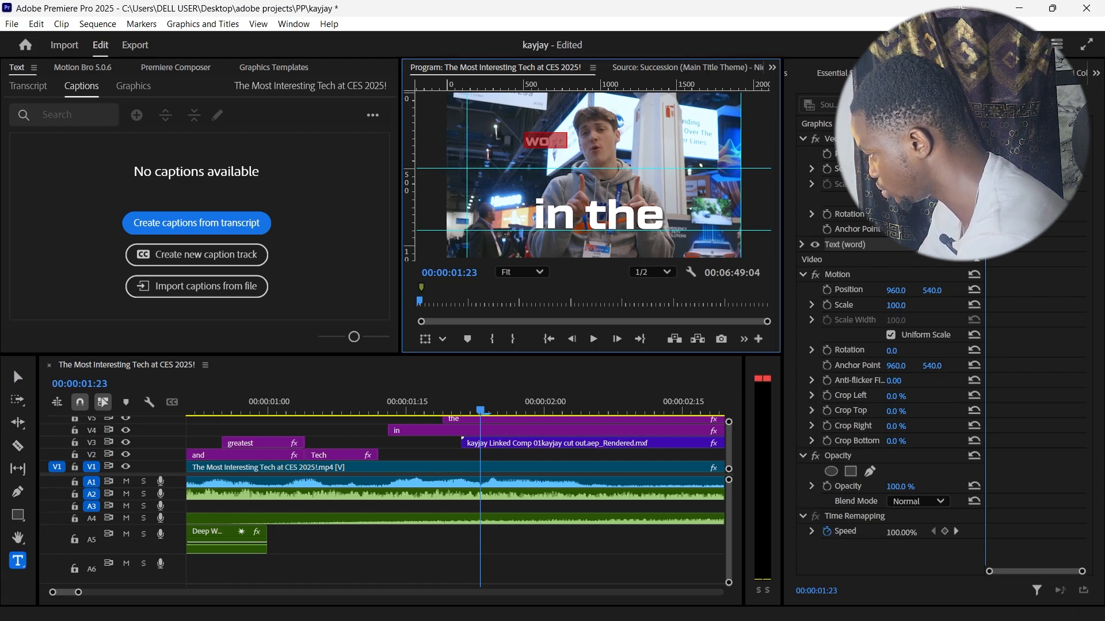
click(1096, 73)
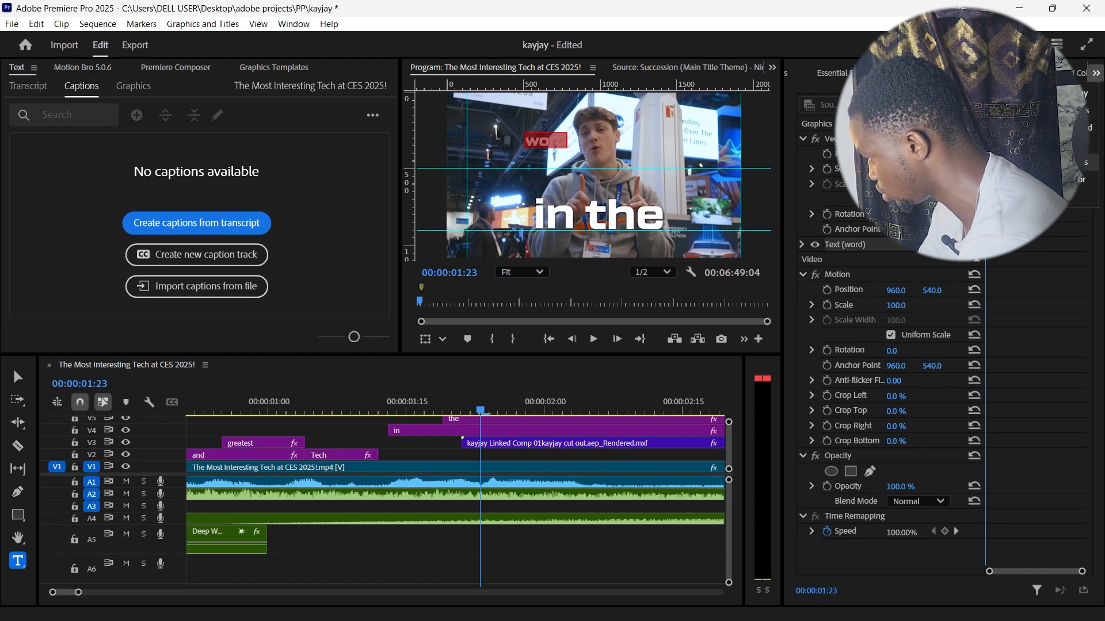
click(1059, 145)
click(893, 252)
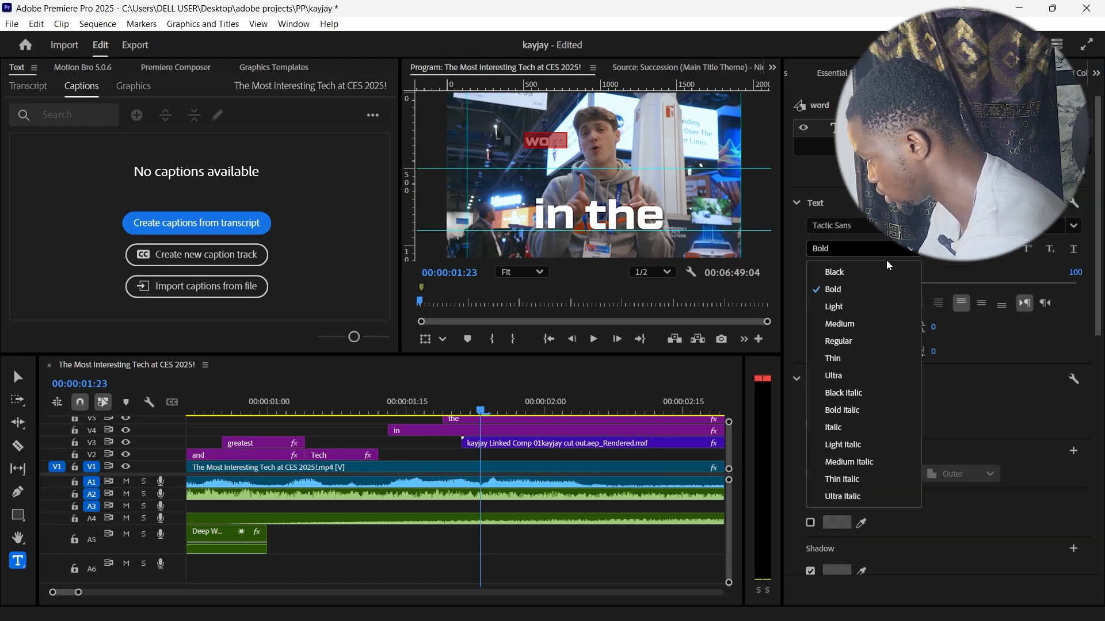
click(863, 272)
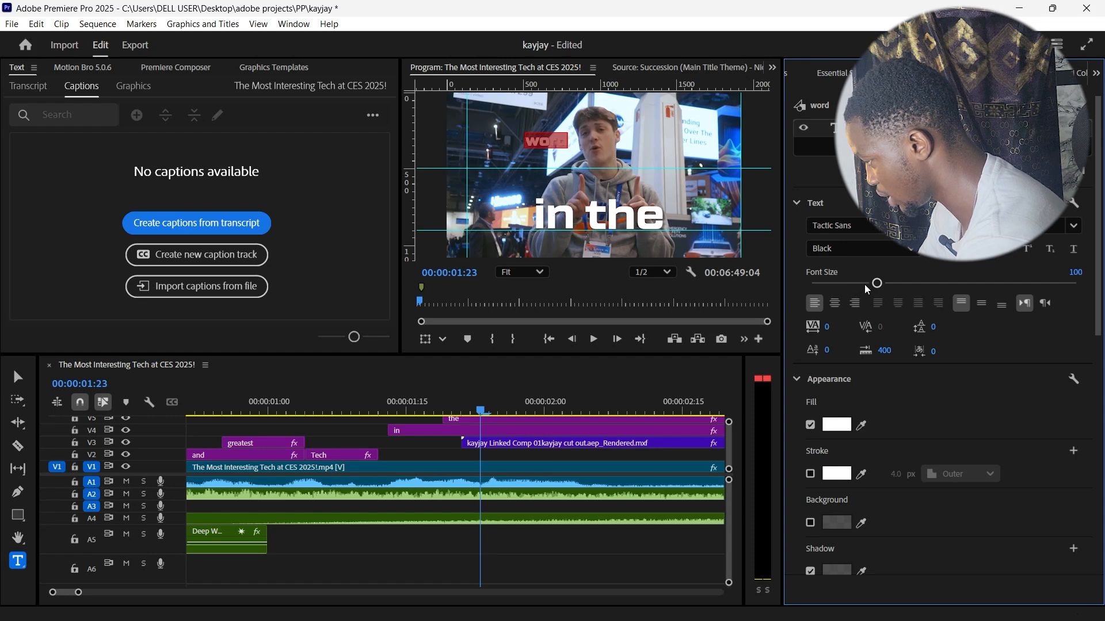
drag(867, 289, 3, 380)
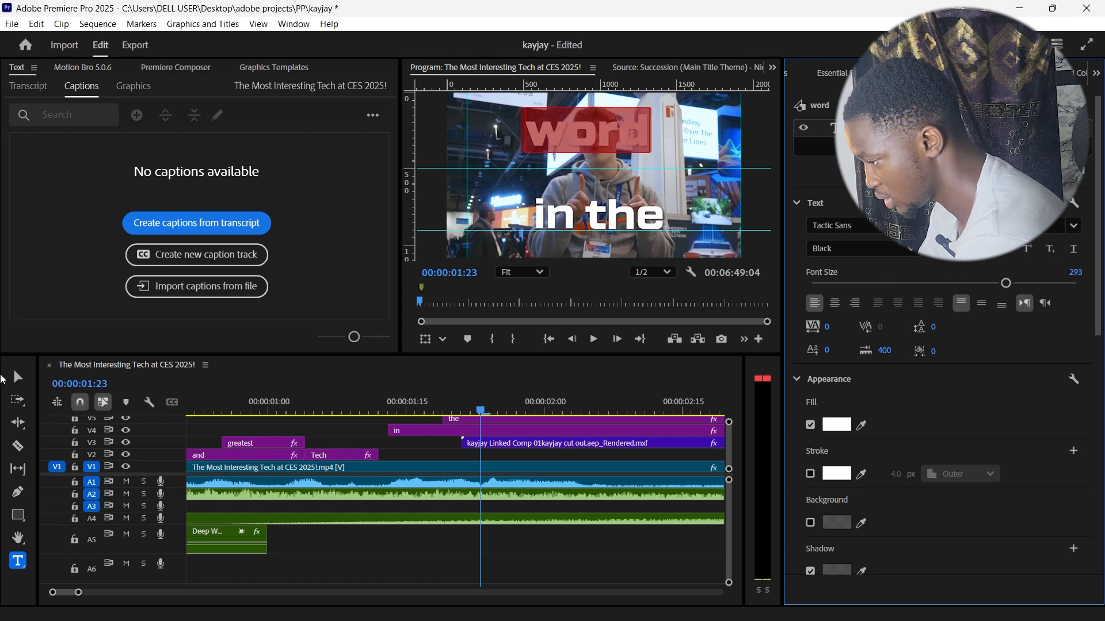
Step: Scale up the "word" title and position it above "in the" so it nearly spans the frame's width
click(18, 378)
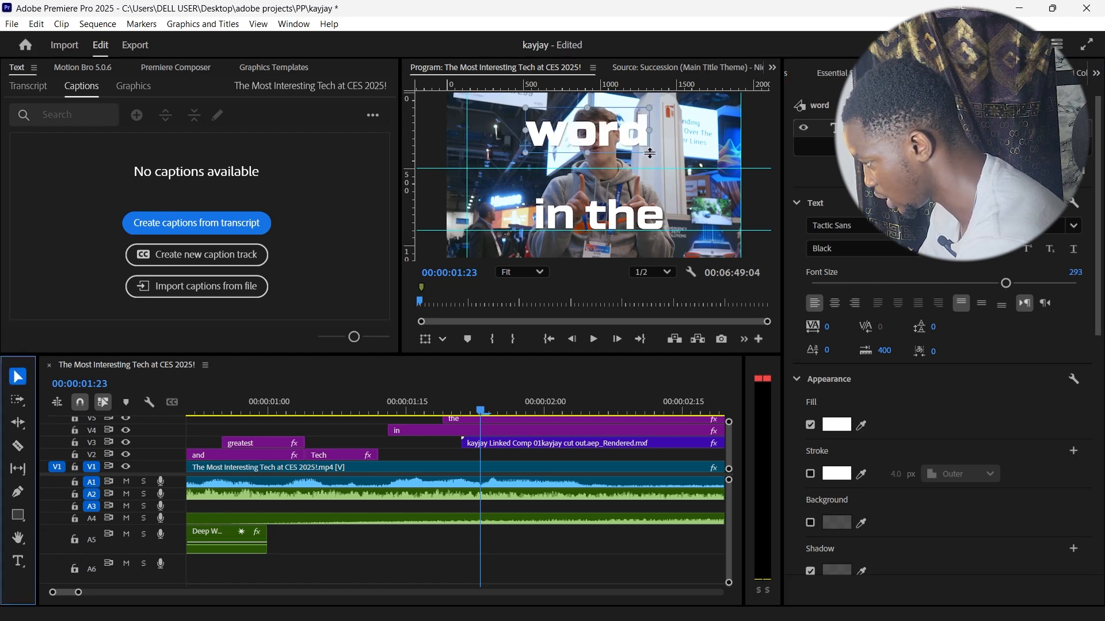
drag(649, 153, 628, 163)
drag(694, 181, 708, 190)
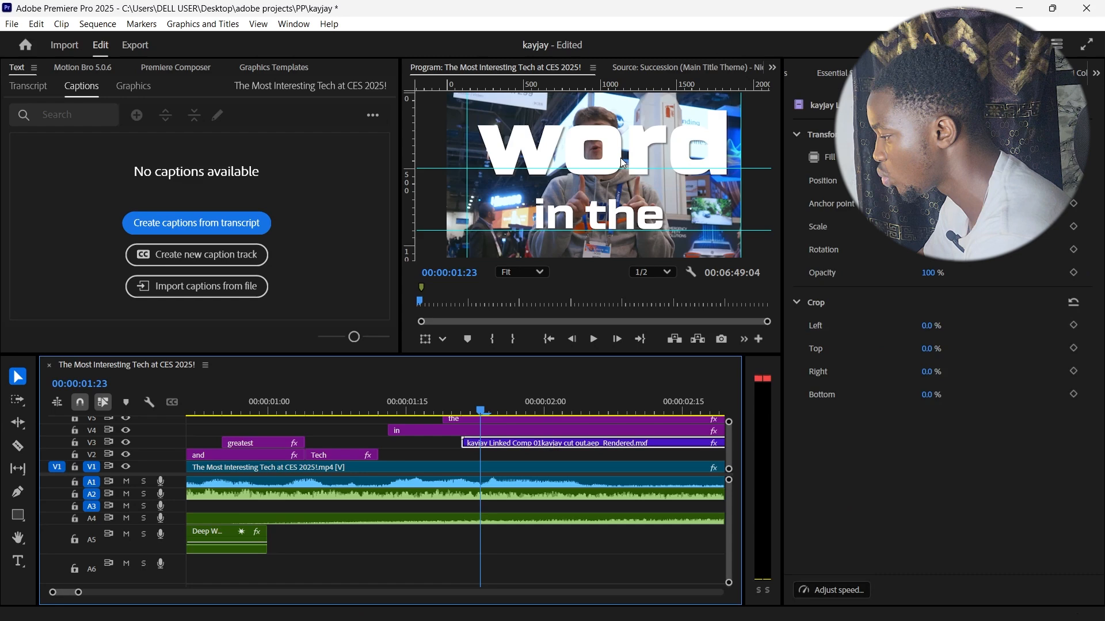
Step: Correct the large title to read "world" and shift it so the whole word fits centred in the frame
double_click(620, 162)
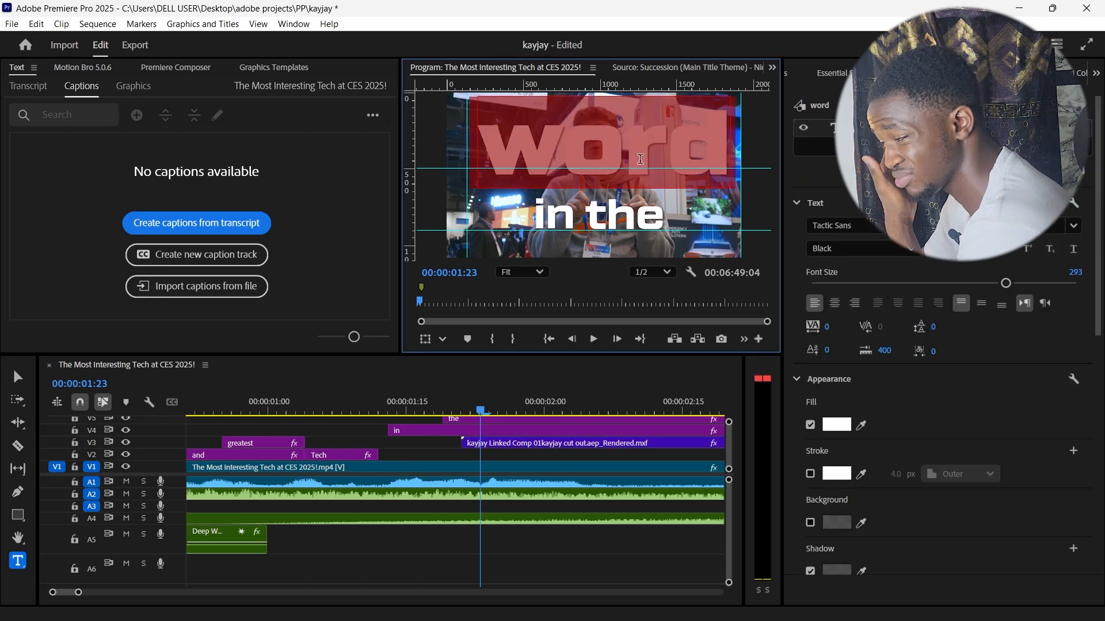
click(672, 152)
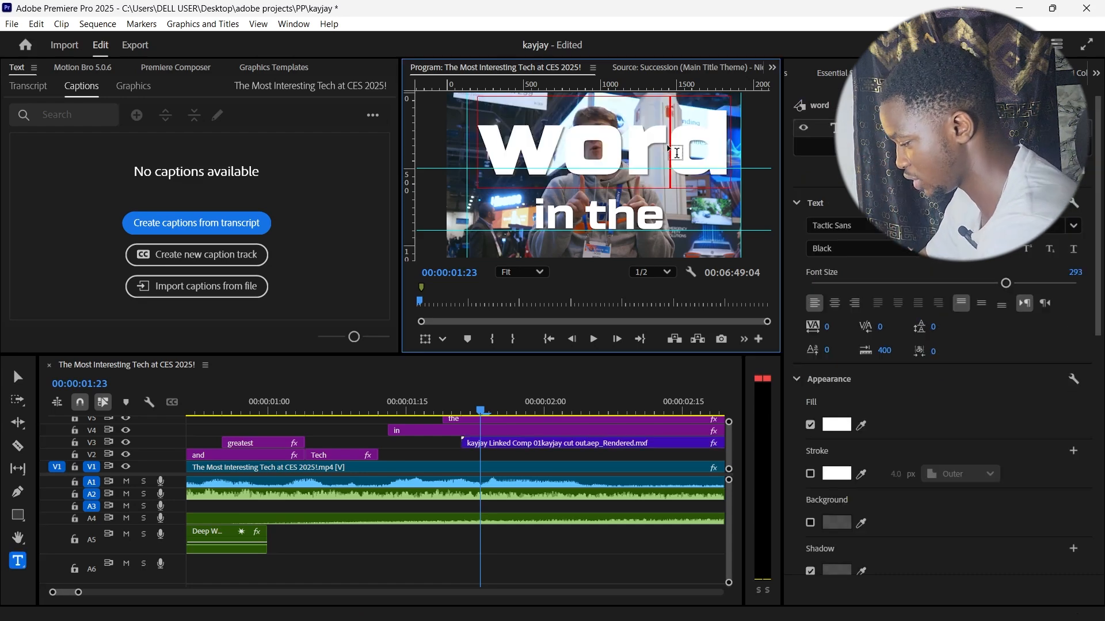
text(l)
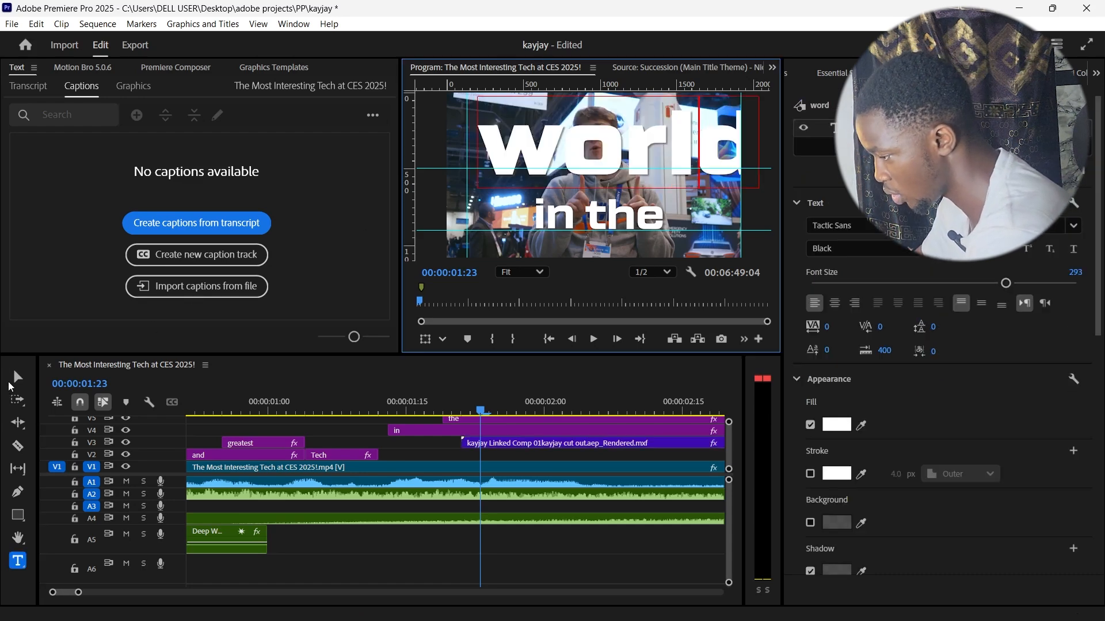
click(16, 378)
drag(651, 156, 625, 156)
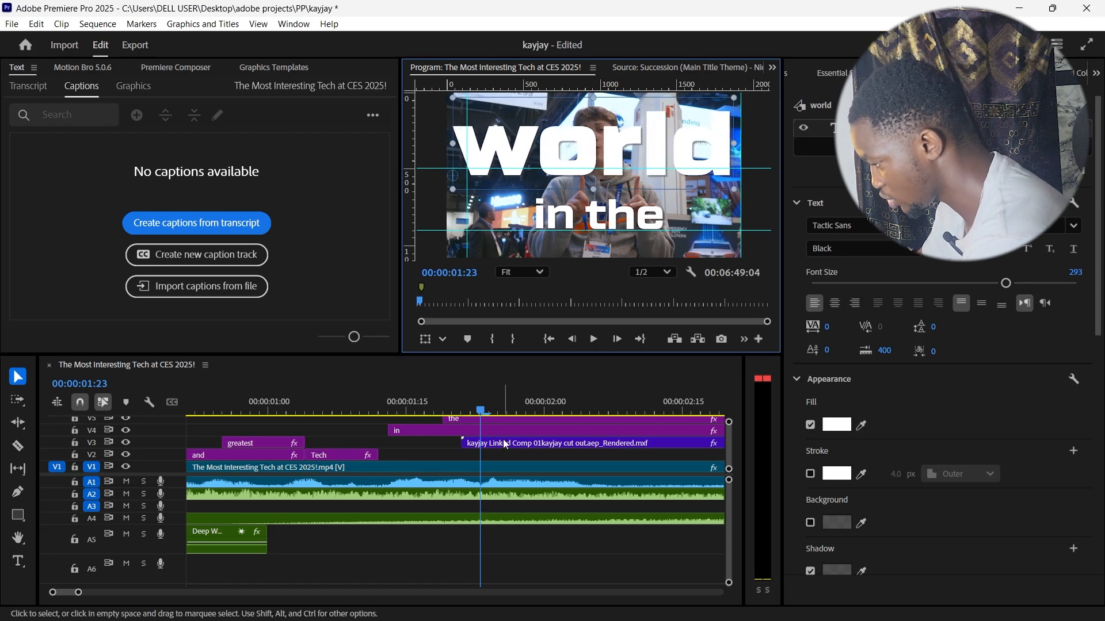
Step: Move the "world" title from V6 to V2 beneath the cut-out clip, aligned with its start, and return the playhead to 00:00:01:12
scroll(503, 440, left, 3)
scroll(589, 451, up, 4)
scroll(589, 446, down, 1)
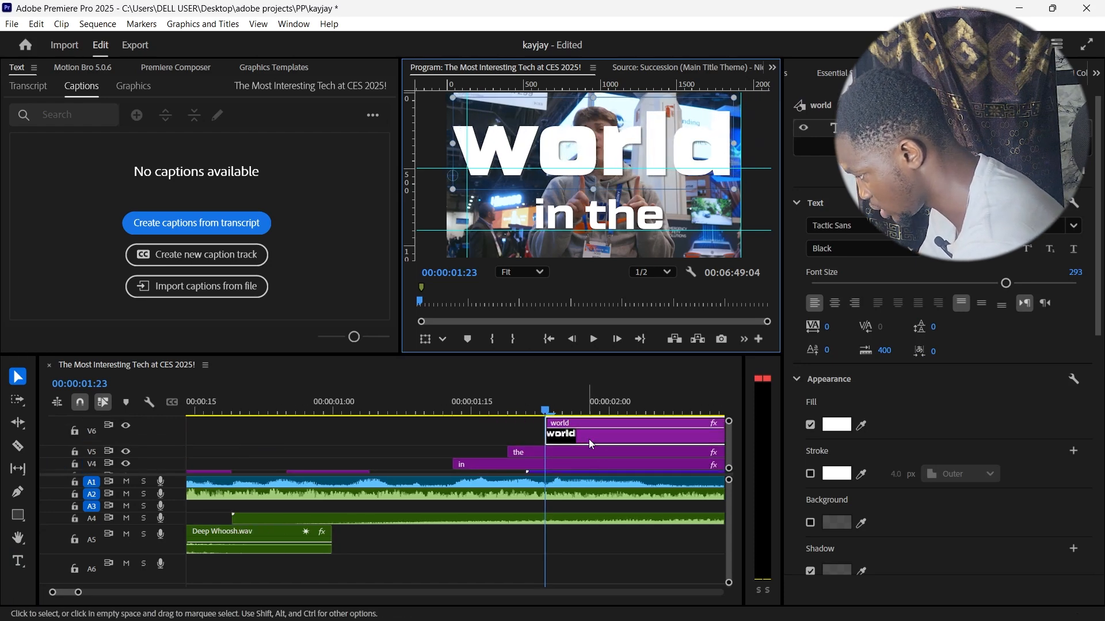
drag(588, 435, 563, 502)
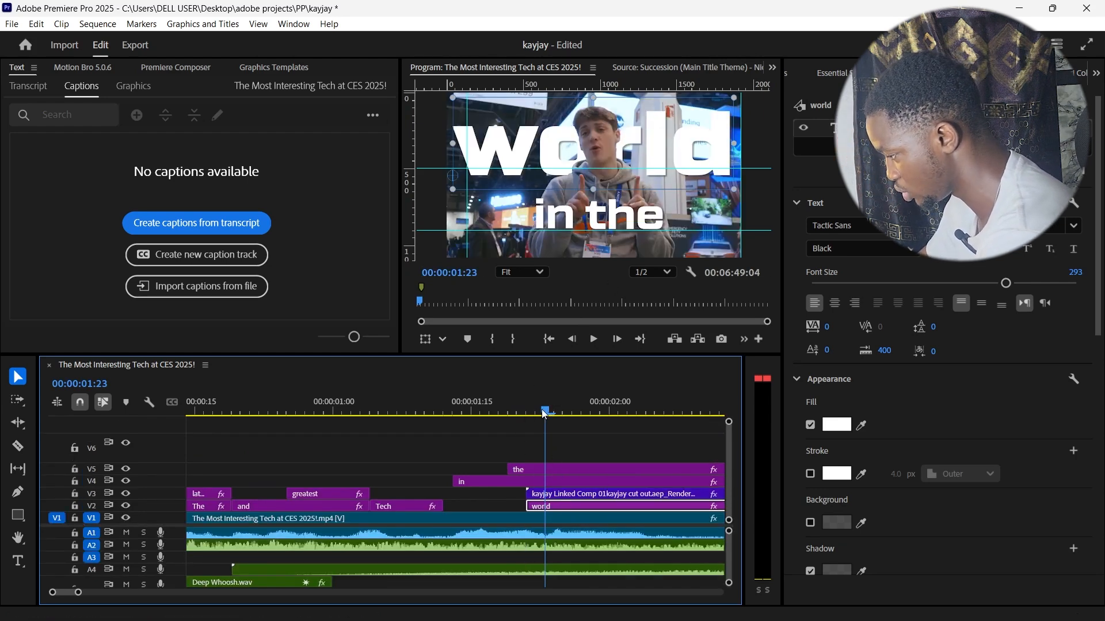
drag(545, 413, 447, 419)
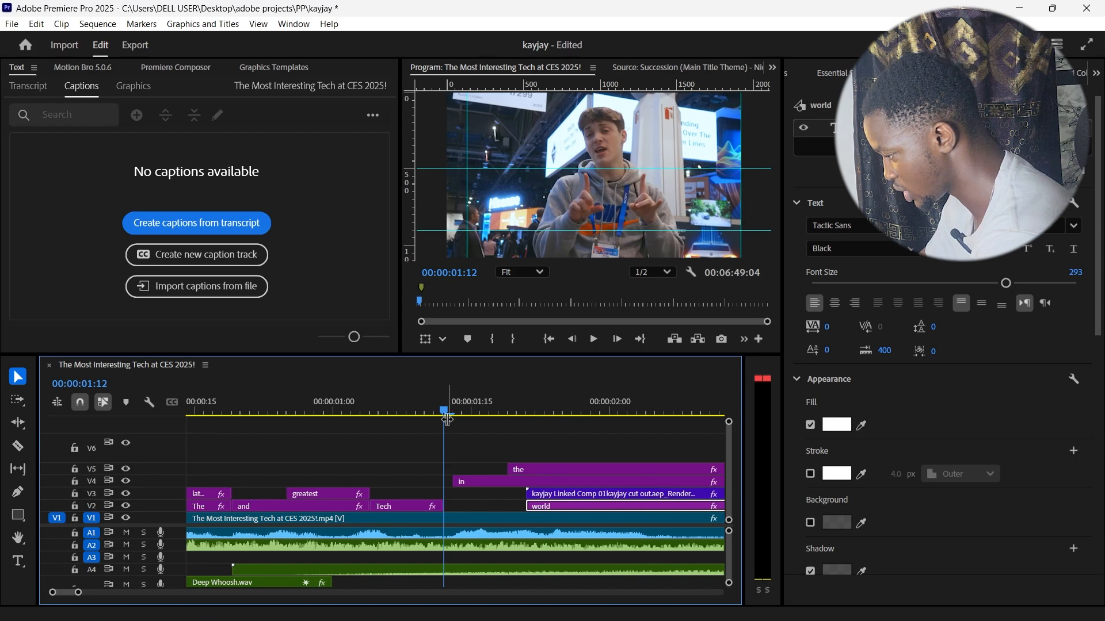
Step: Play the sequence from 00:00:01:12 to review the "world" title behind the speaker and check the titles' timing
key(space)
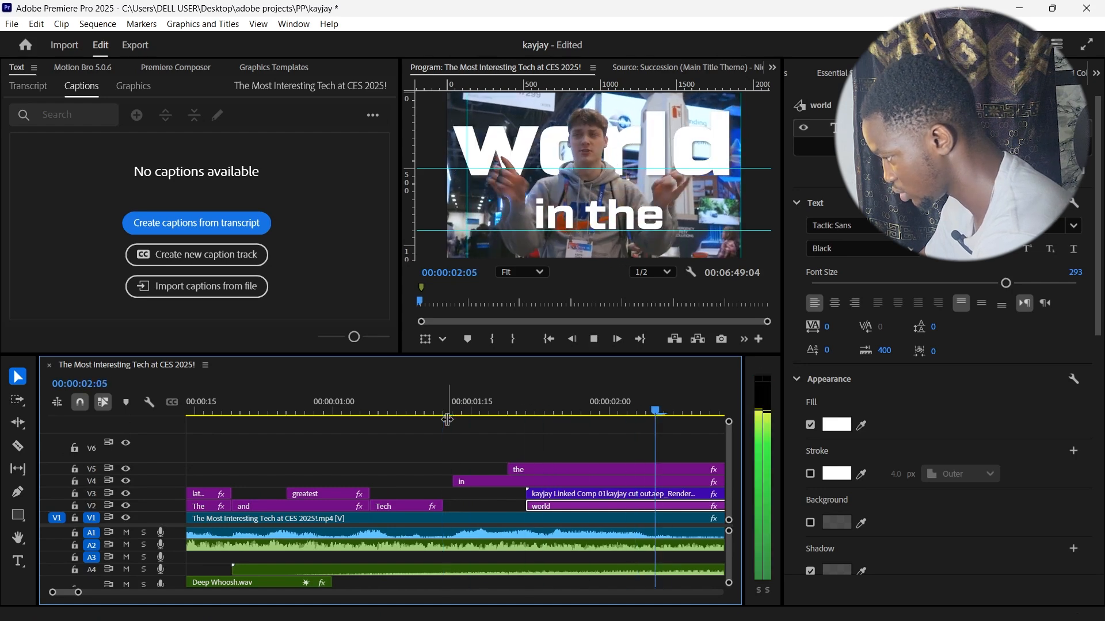
key(space)
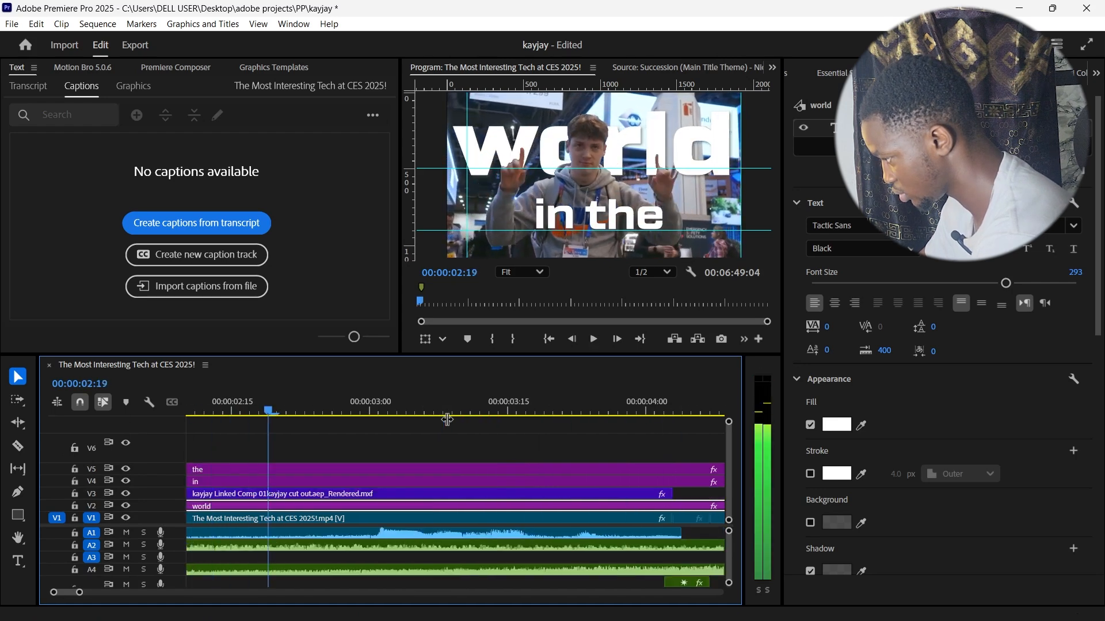
key(space)
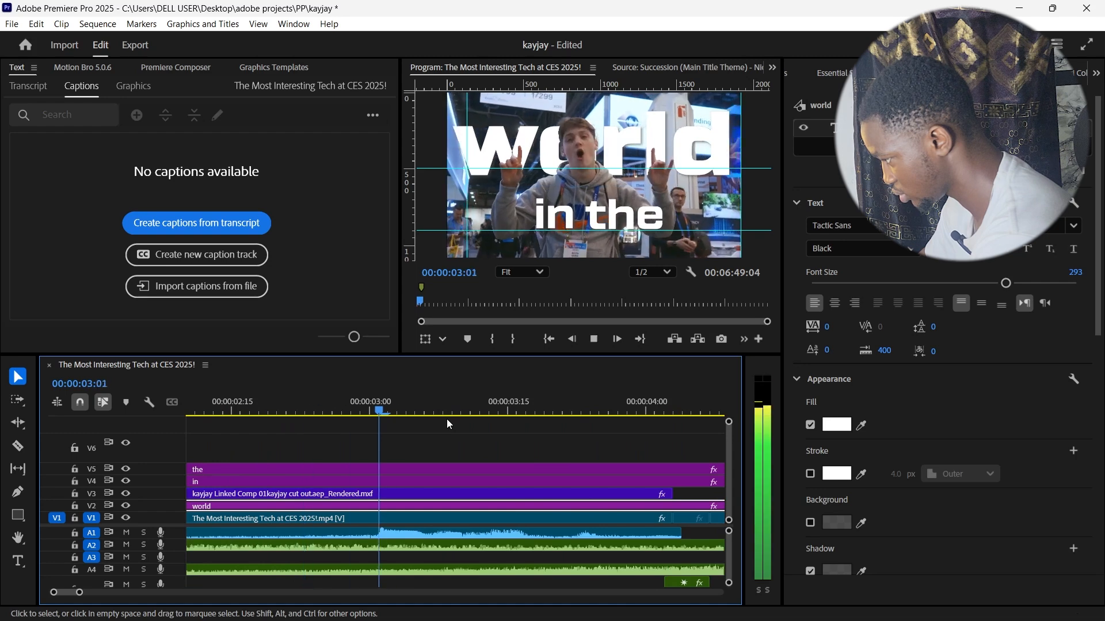
key(space)
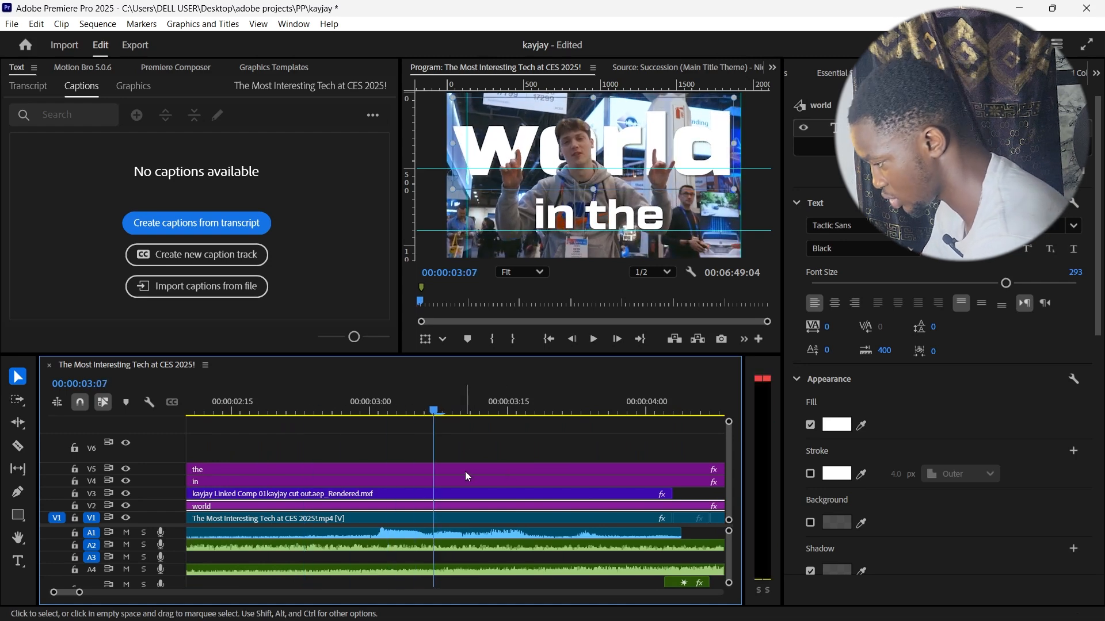
click(447, 470)
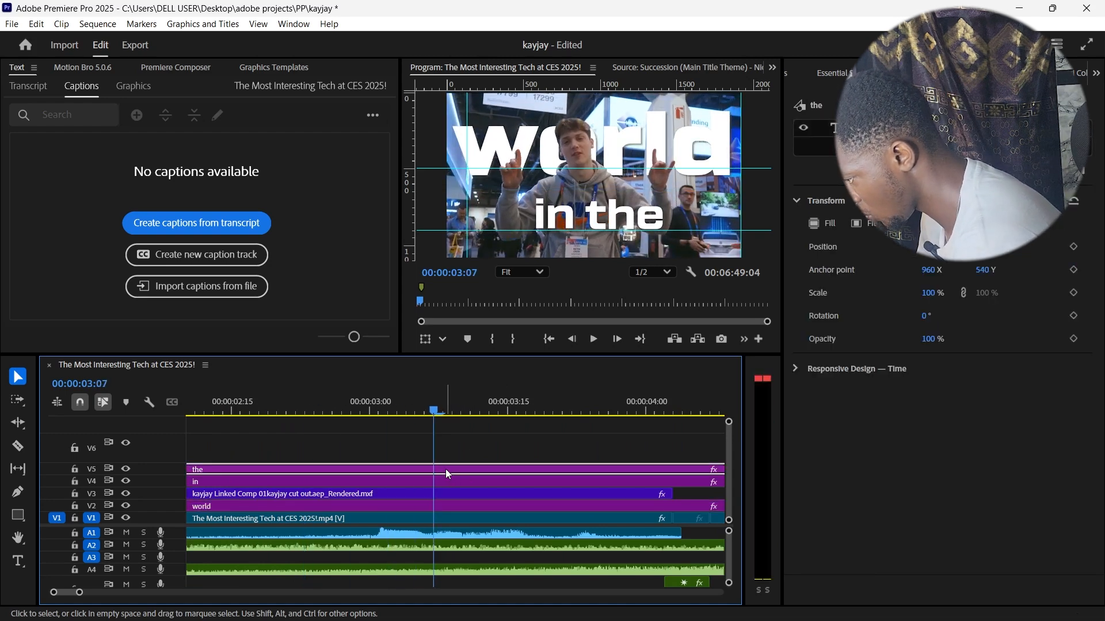
drag(437, 409, 279, 443)
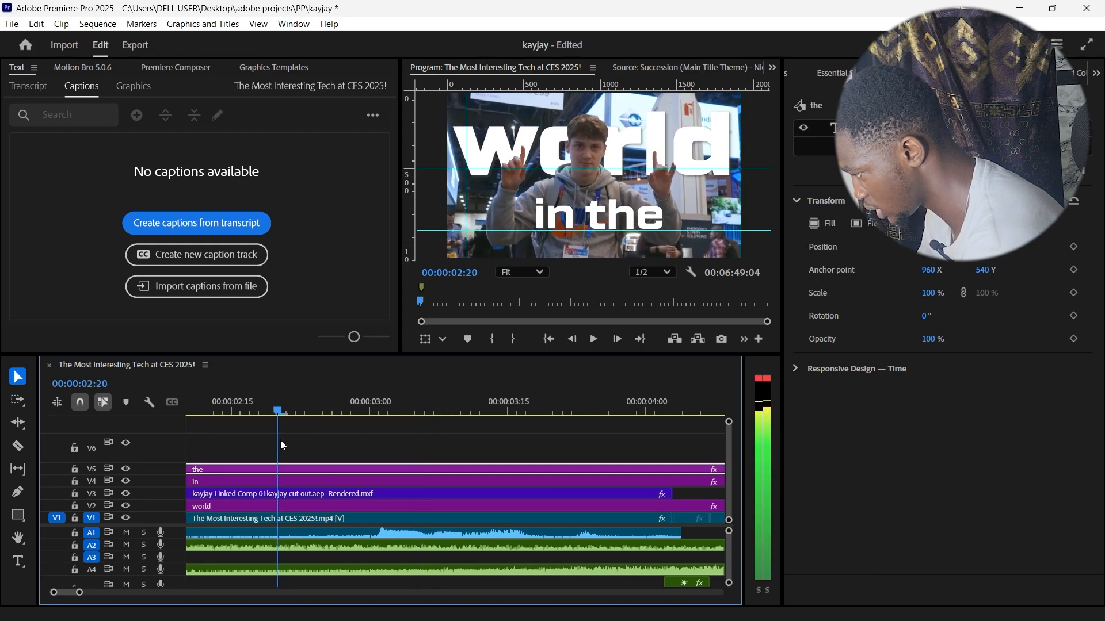
scroll(295, 457, left, 1)
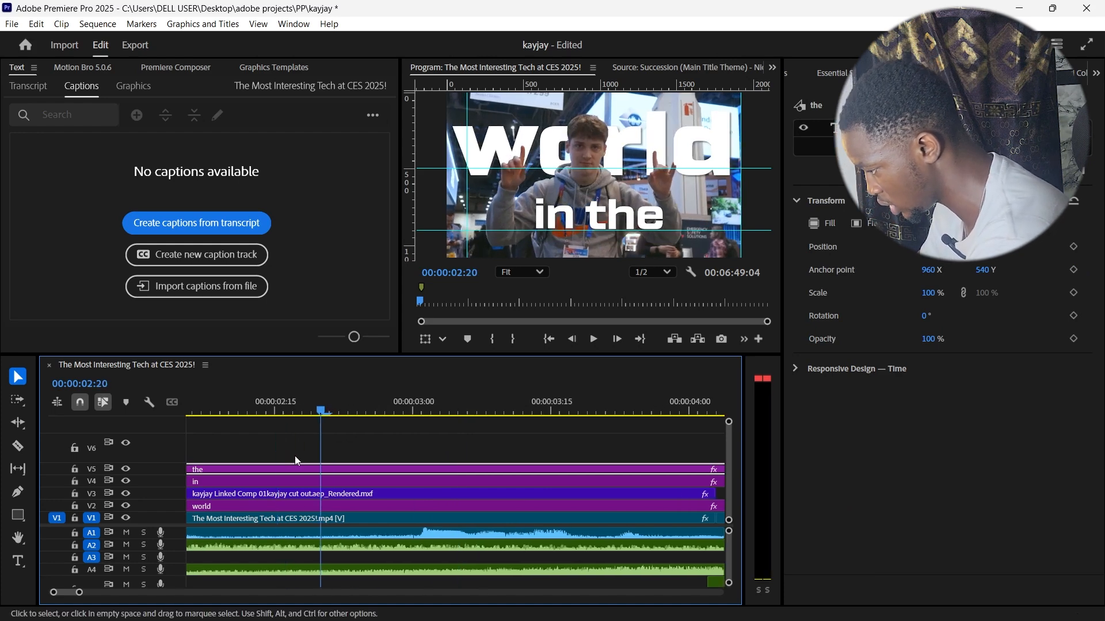
scroll(294, 455, left, 6)
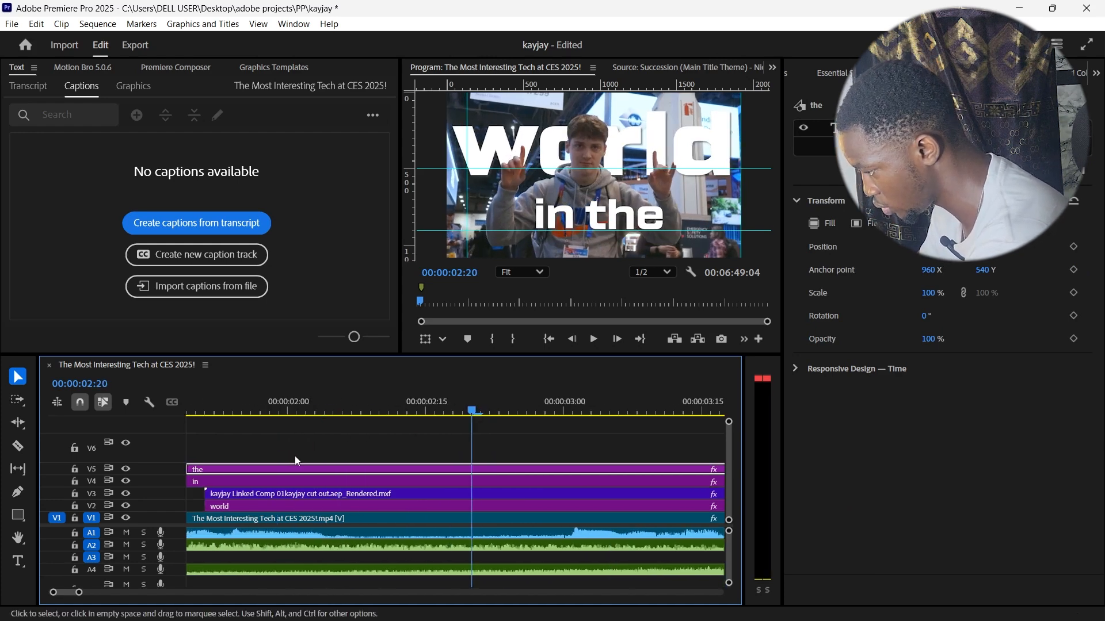
Step: Split the "the", "in" and "world" title clips at 00:00:02:11, leaving the cut-out clip whole
click(388, 412)
key(space)
key(space)
key(space)
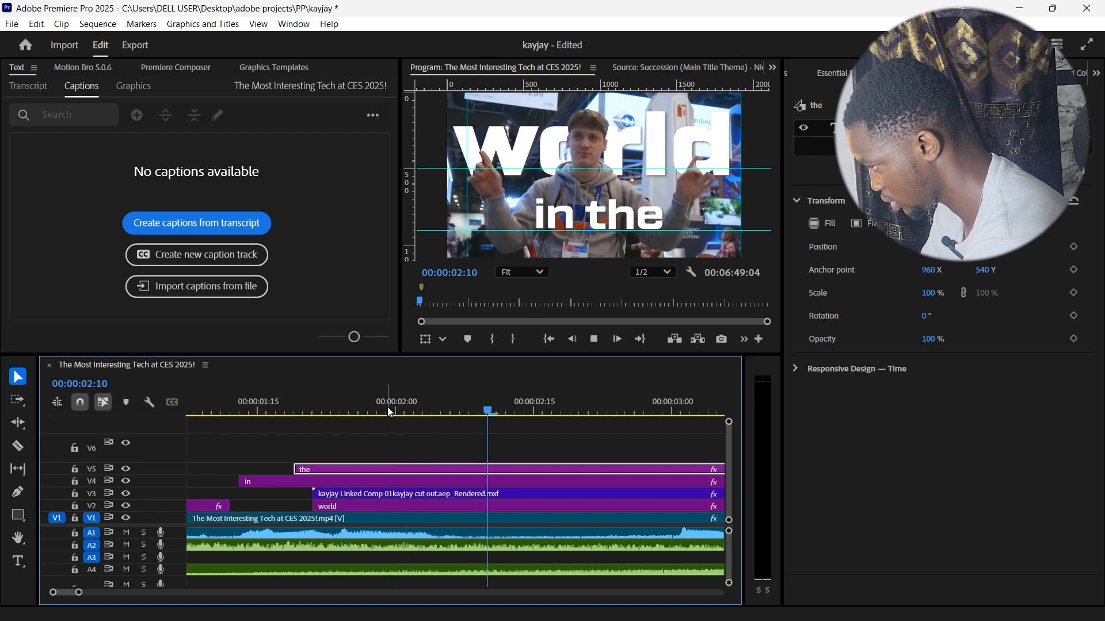
key(space)
key(c)
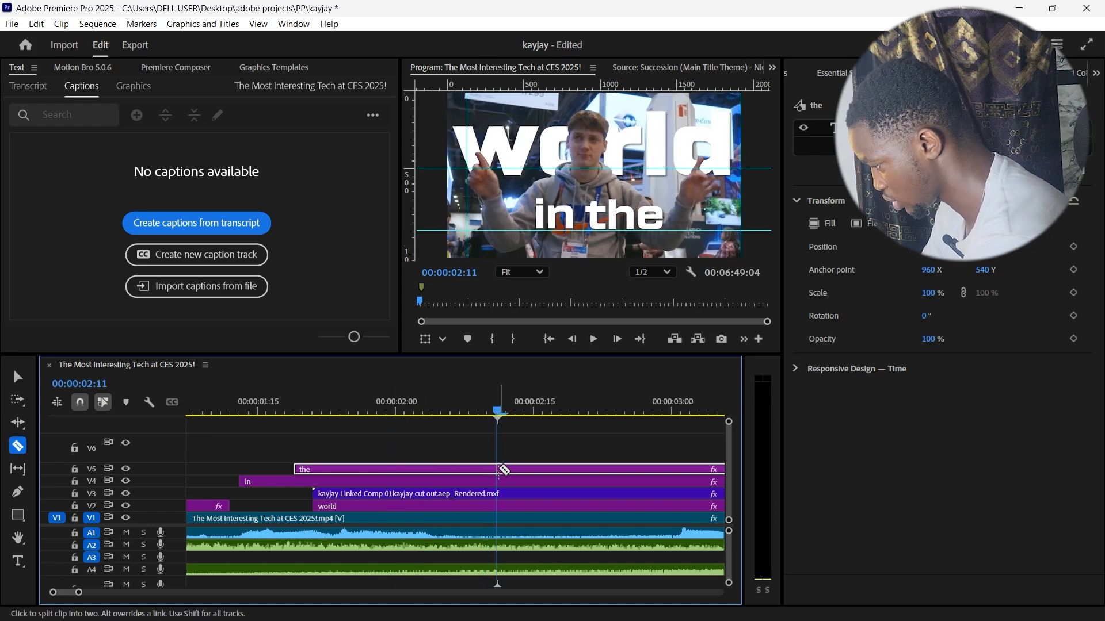
click(498, 470)
click(499, 507)
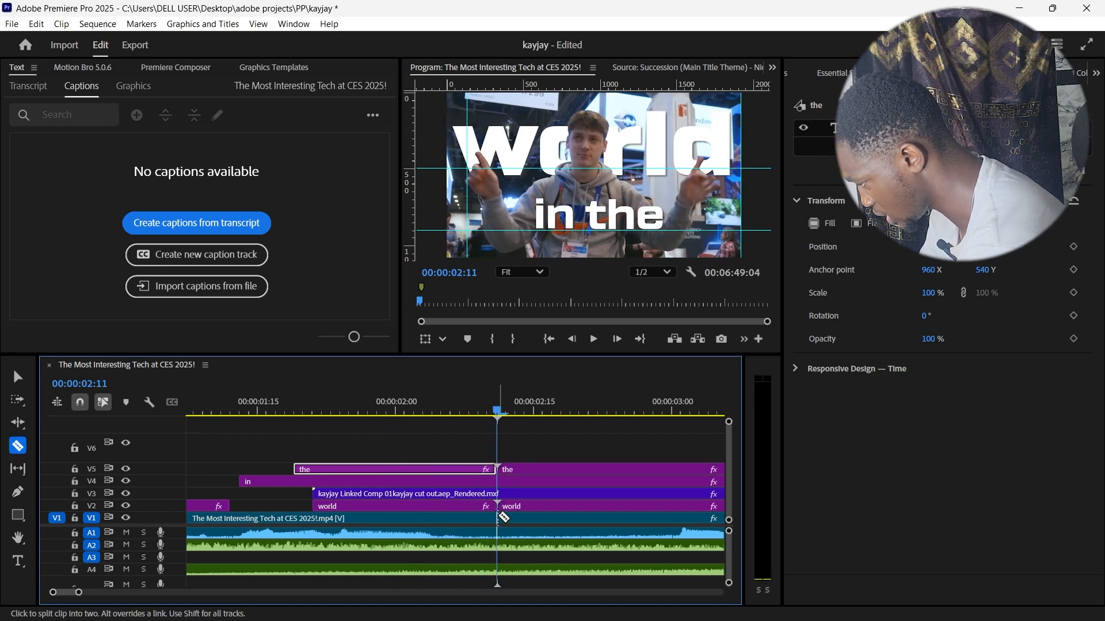
click(499, 482)
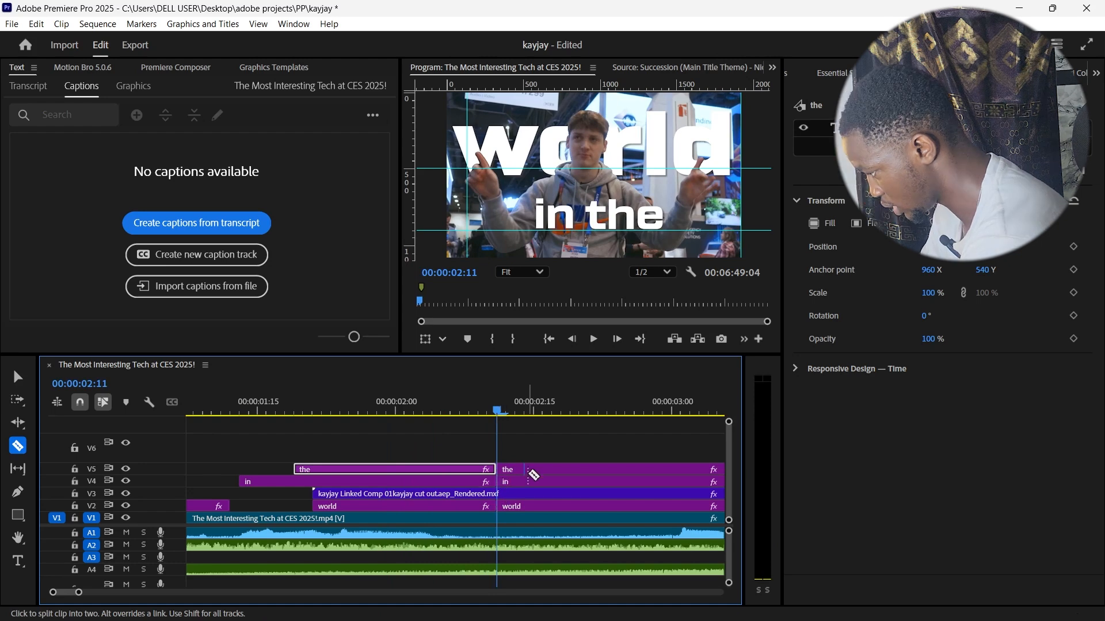
Step: Delete the portions of the "the", "in" and "world" titles after the 00:00:02:11 cut
key(v)
click(530, 470)
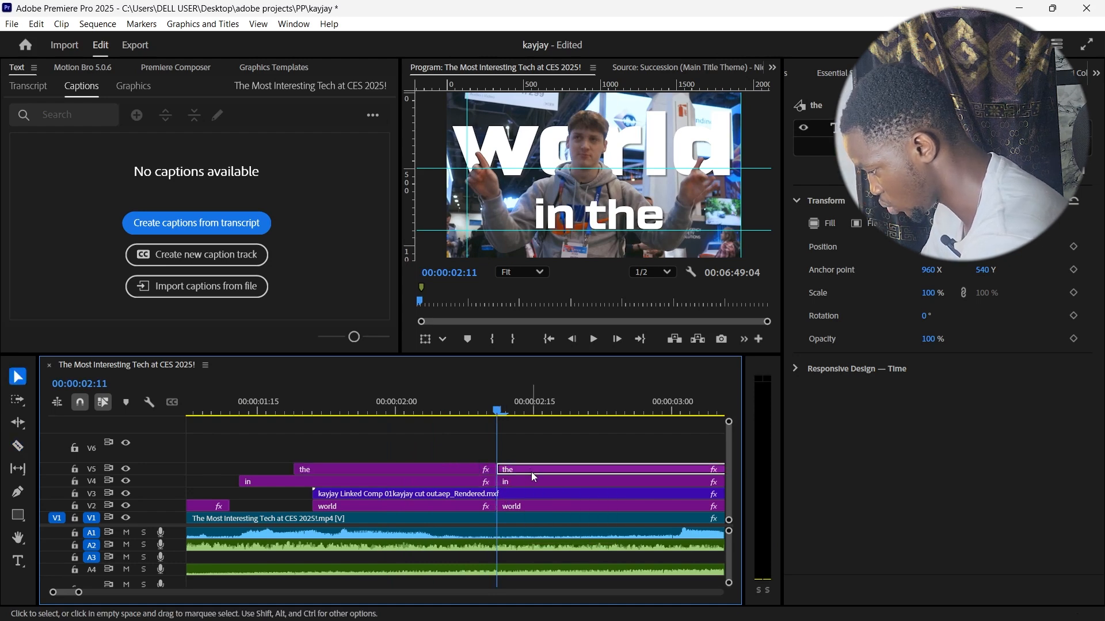
scroll(537, 480, down, 1)
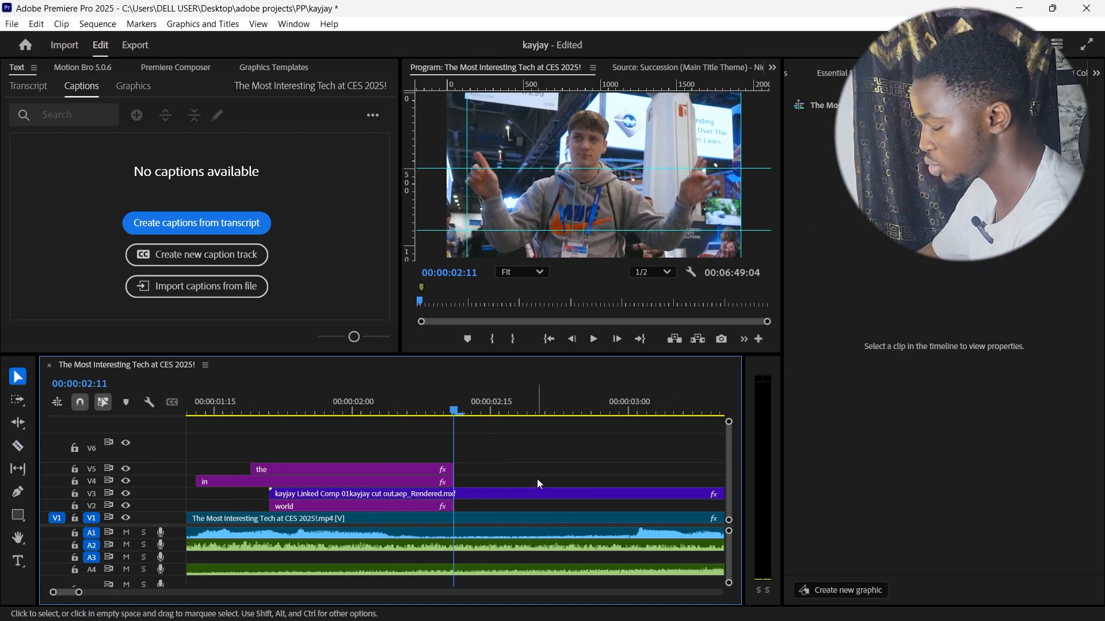
scroll(525, 445, down, 12)
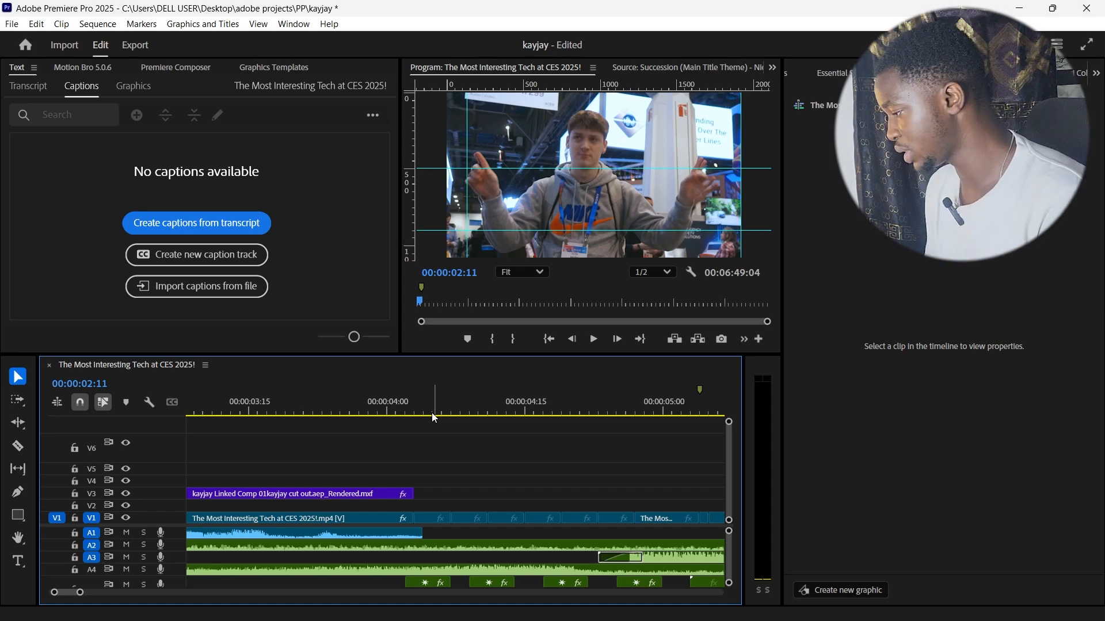
Step: Move the playhead to 00:00:05:08, preview intro-1736327130.jpg in the Source Monitor and select that image in the project
scroll(435, 418, down, 4)
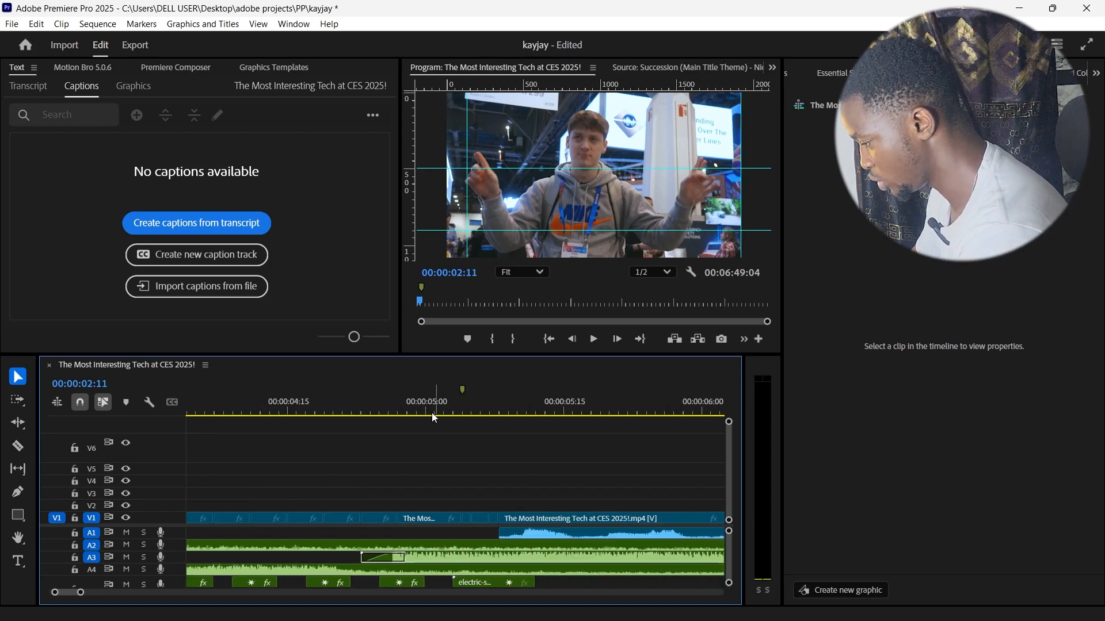
click(444, 412)
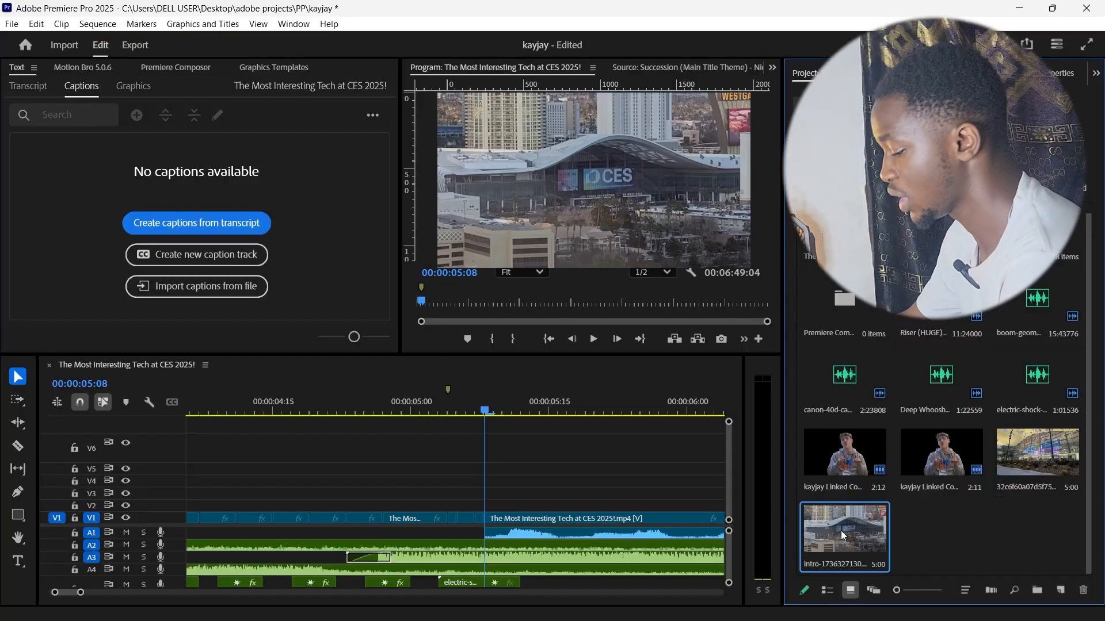
double_click(843, 535)
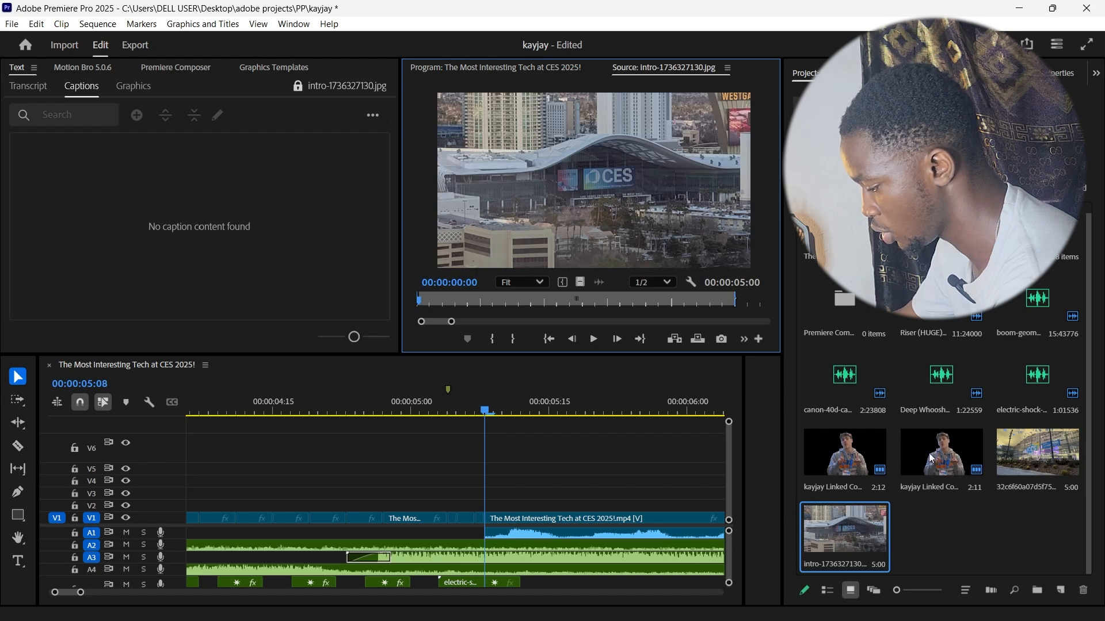
click(1030, 467)
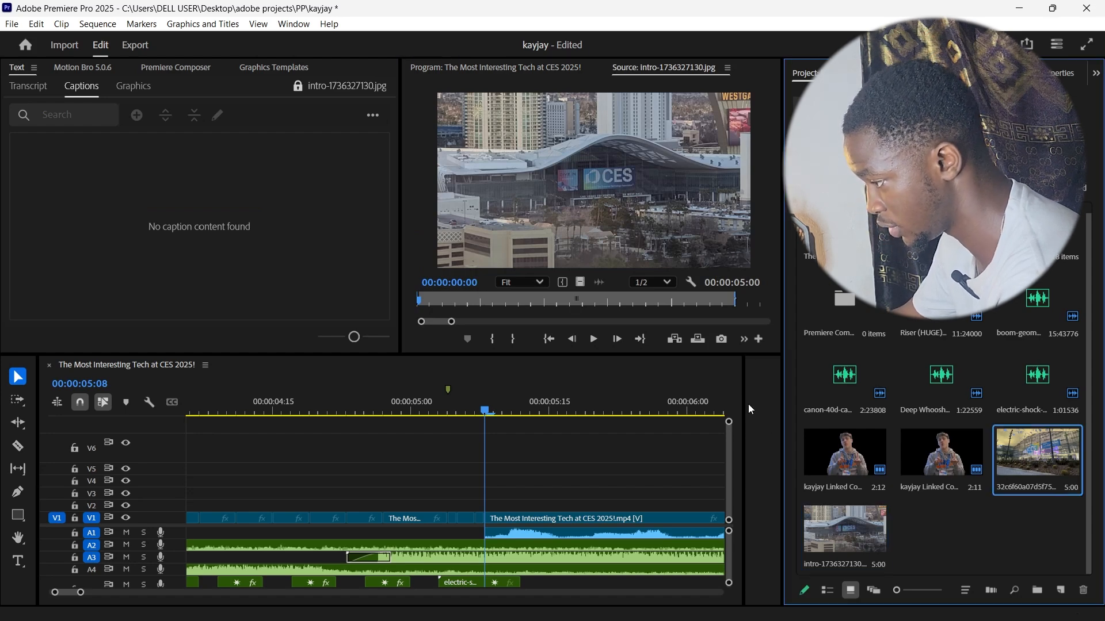
click(828, 529)
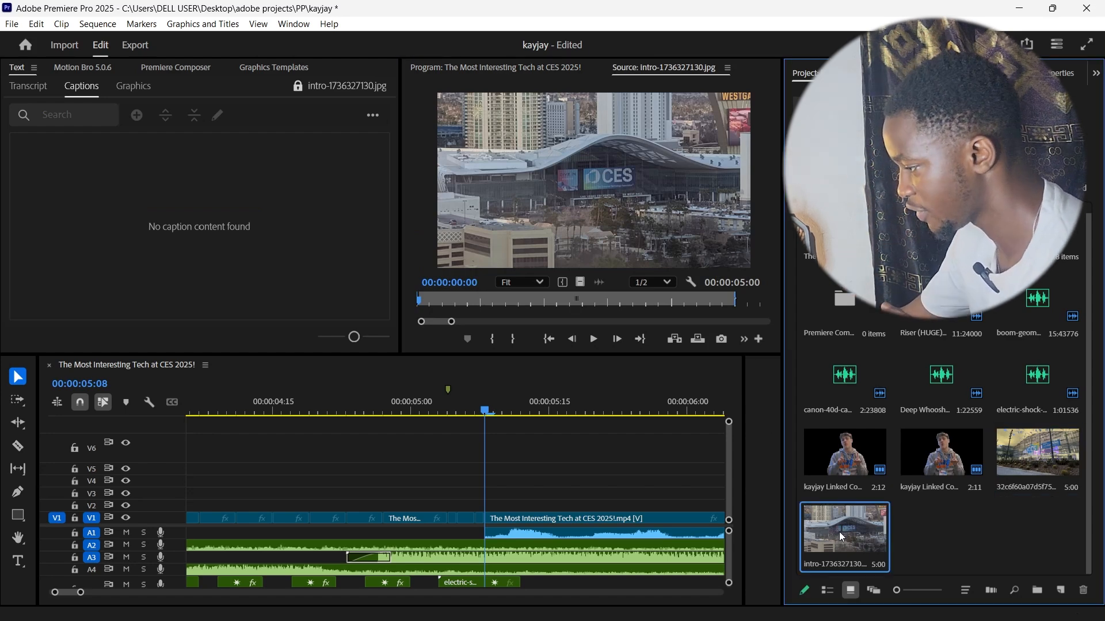